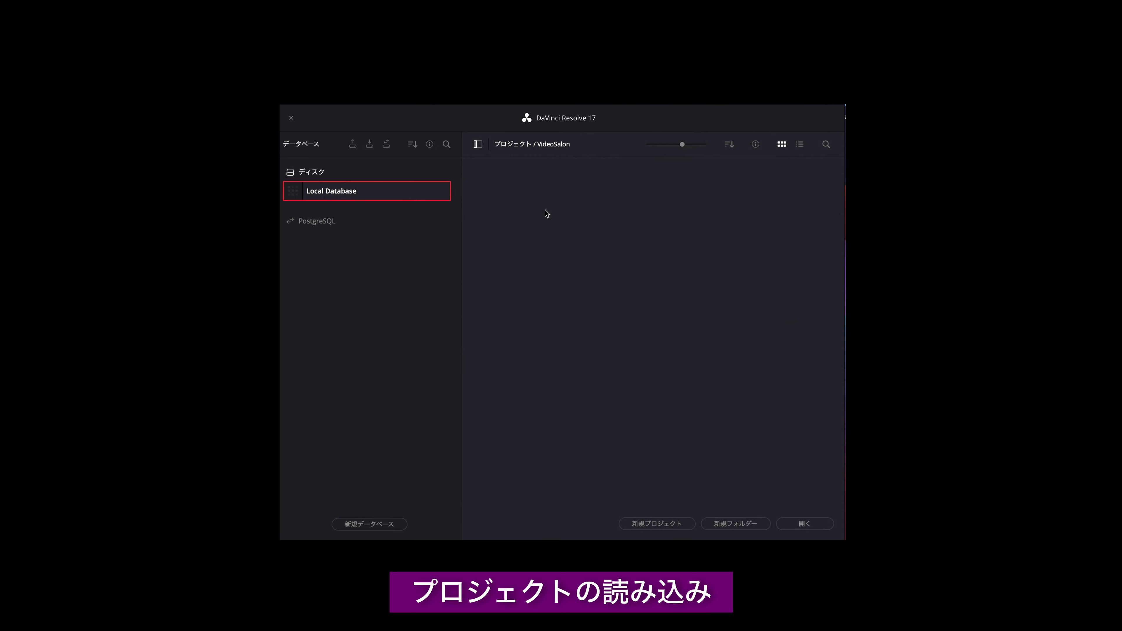
Import the VS202111.drp project file through the Project Manager's import option
right_click(545, 210)
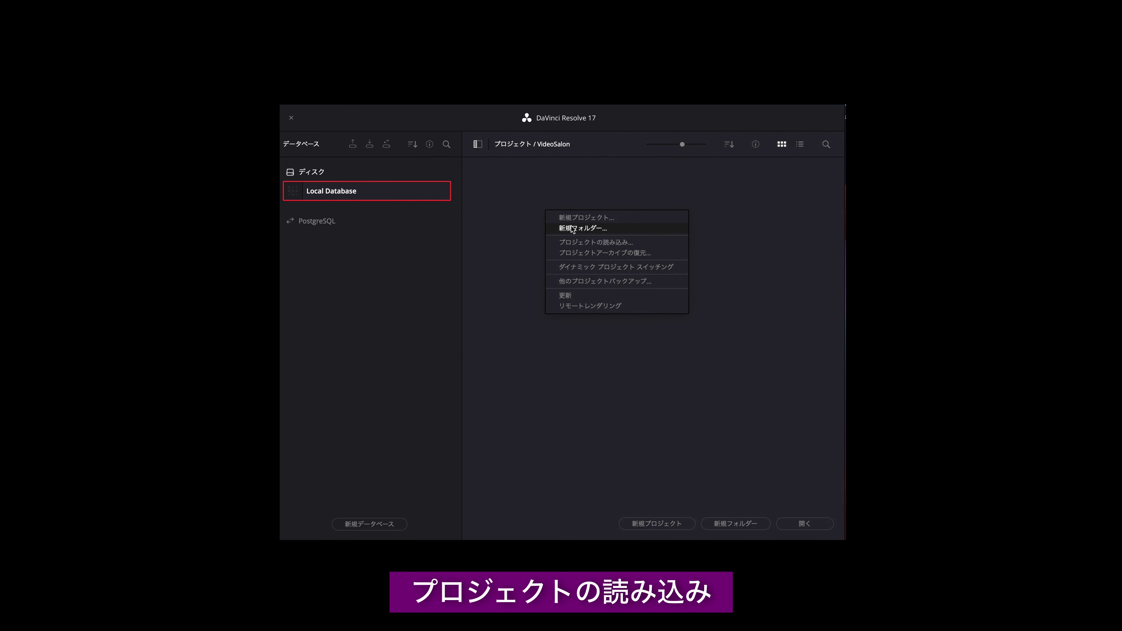
left_click(584, 243)
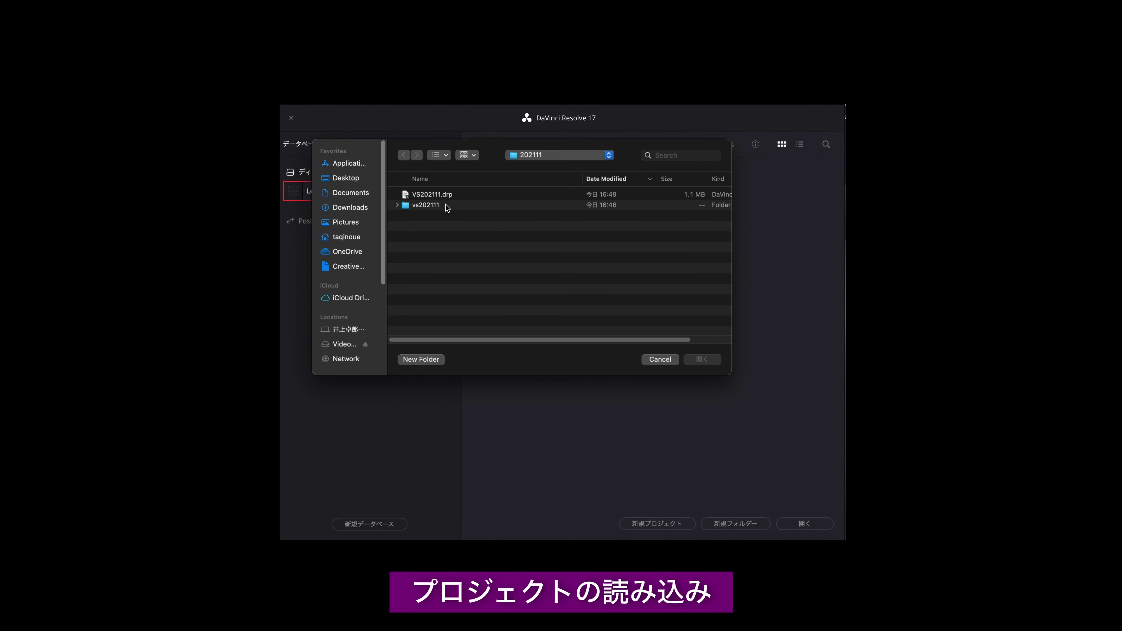
left_click(448, 199)
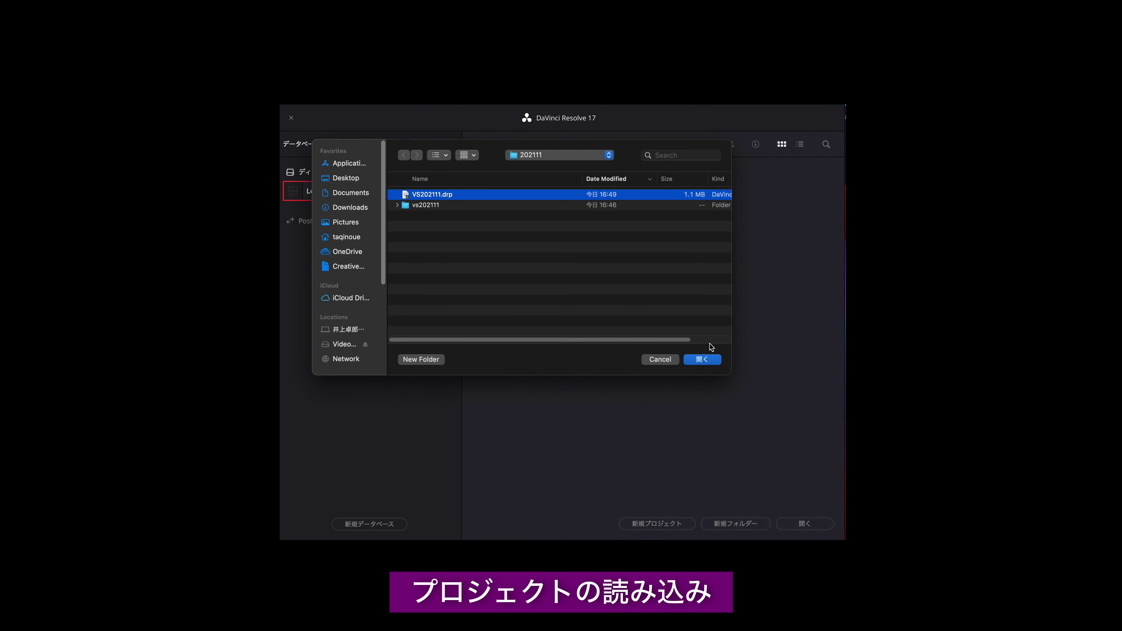
left_click(702, 360)
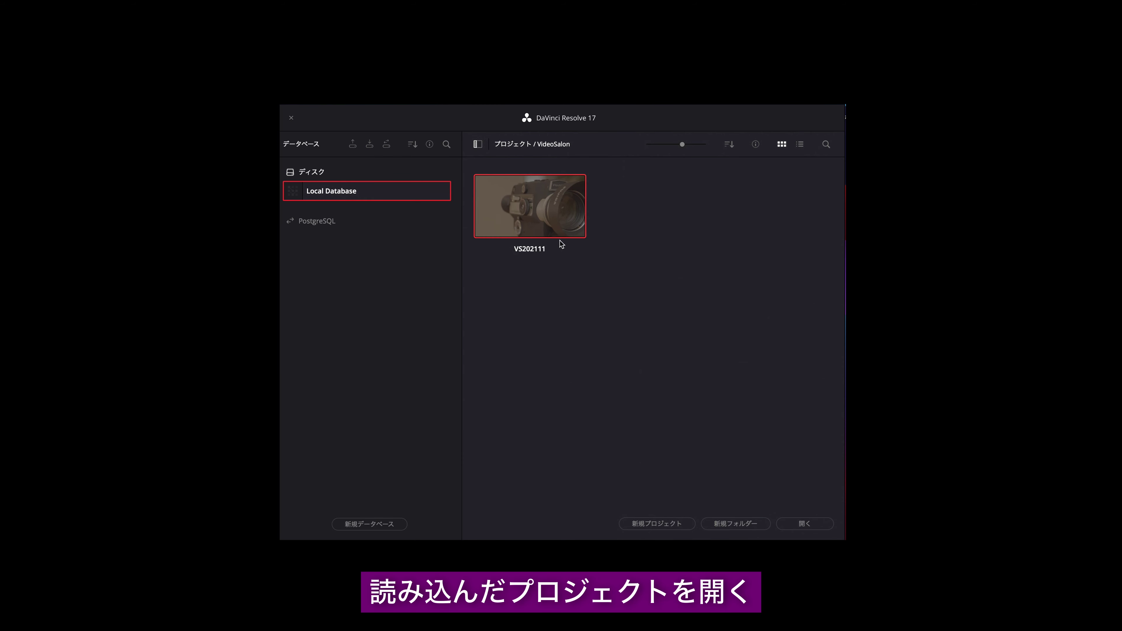
Open VS202111 on the Fairlight page, play it, and mute the オーディオ 4 music track
double_click(544, 215)
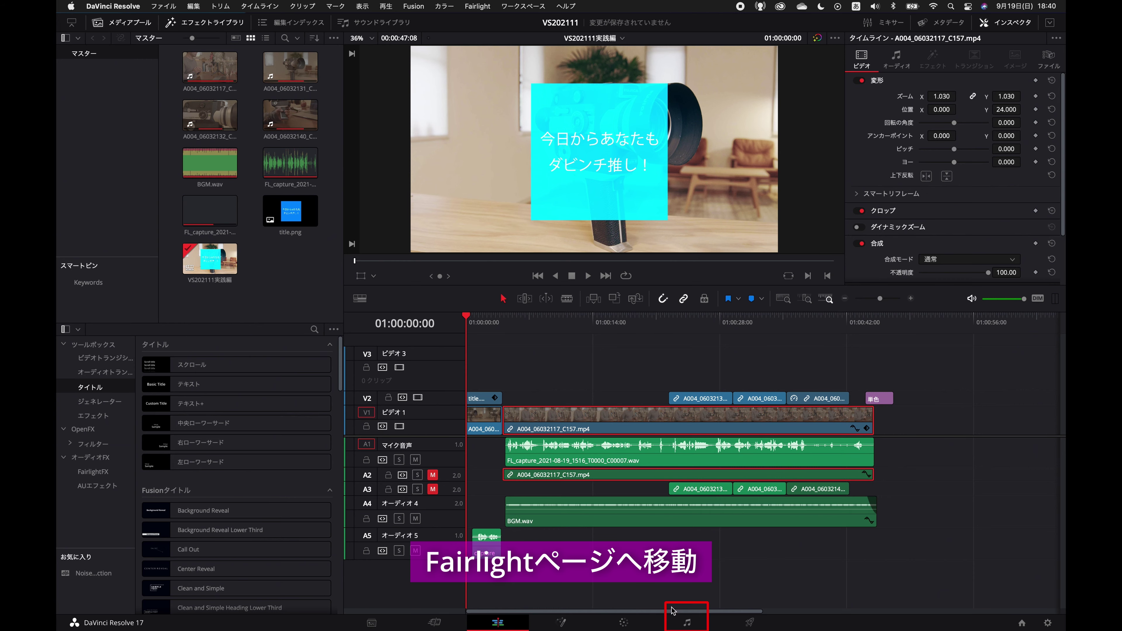
left_click(687, 624)
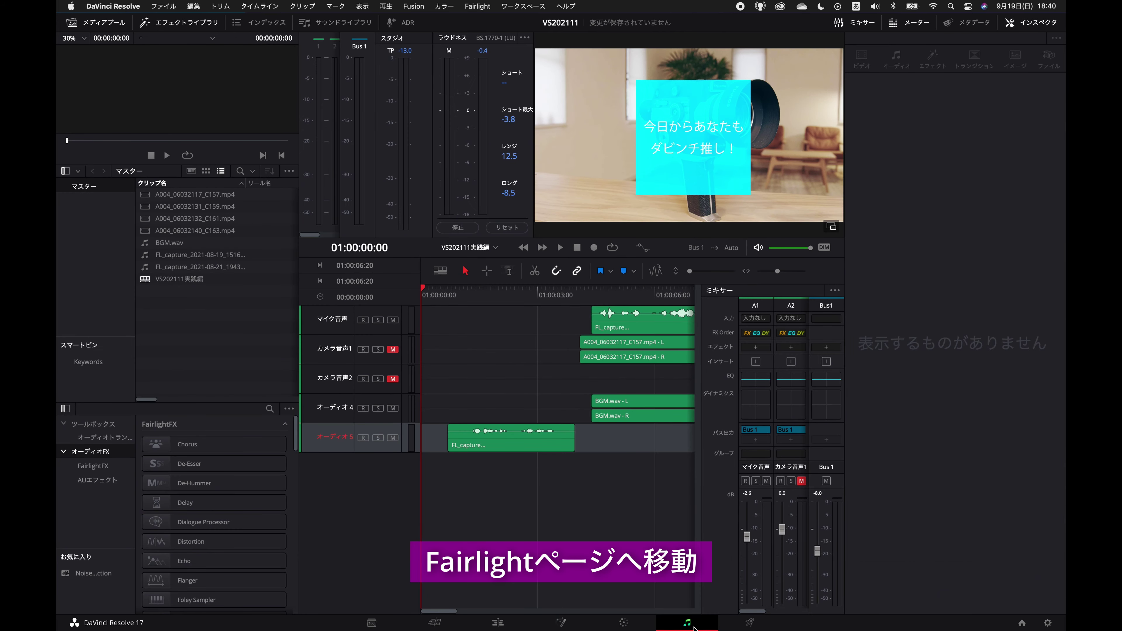
key("space")
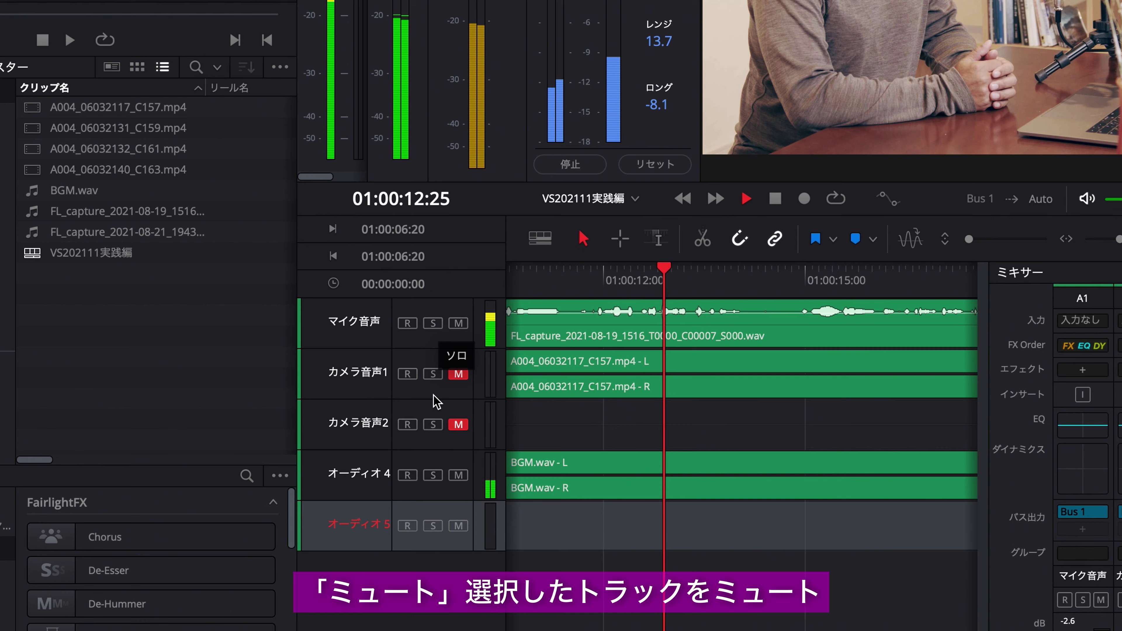
left_click(462, 476)
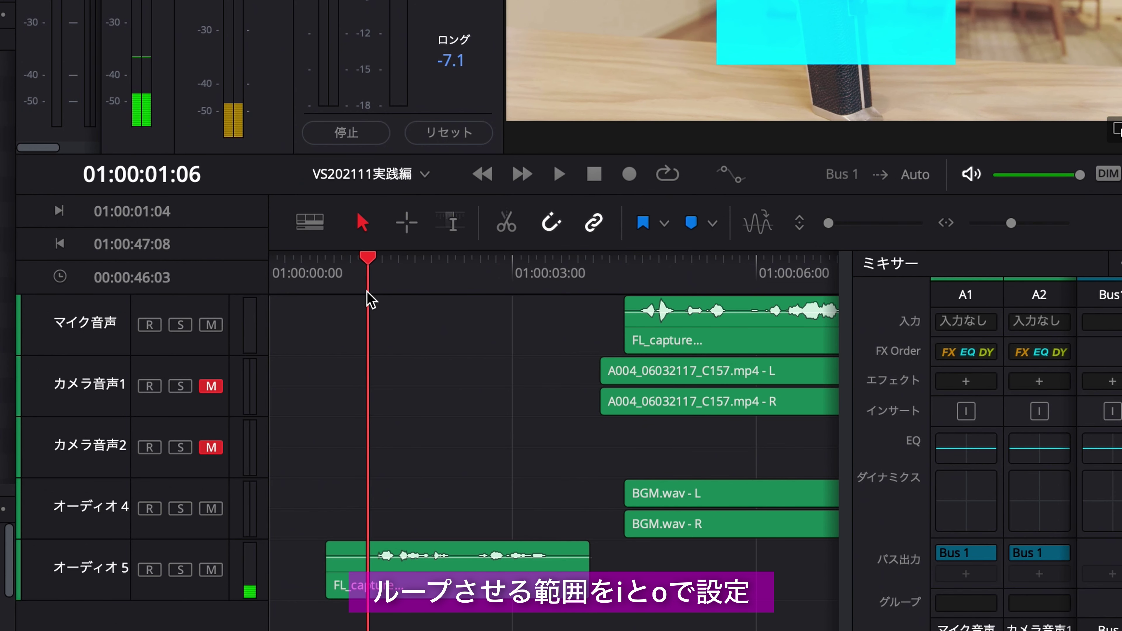
Mark an in/out range from 01:00:01:06 to 01:00:03:14 and play it on loop
key("i")
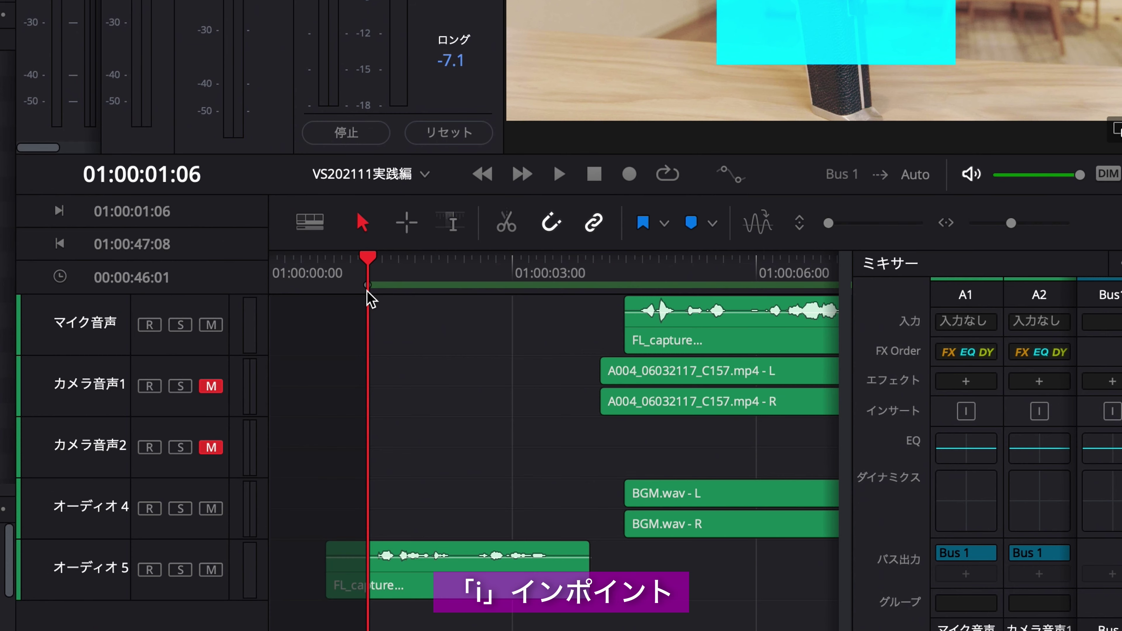
left_click_drag(544, 268, 555, 268)
key("o")
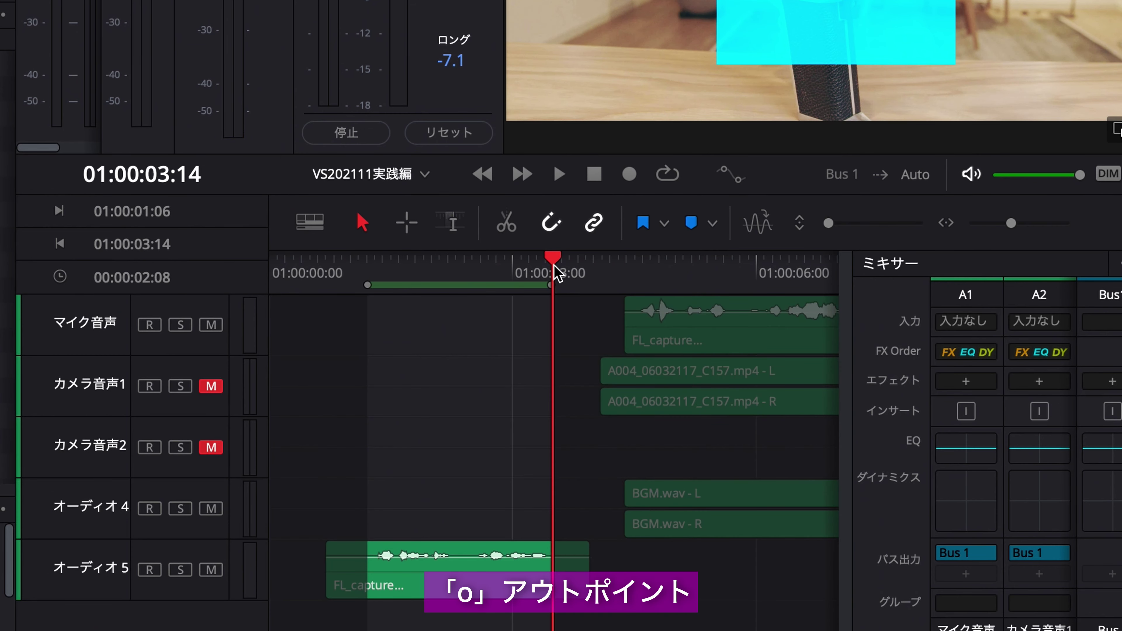
left_click(678, 181)
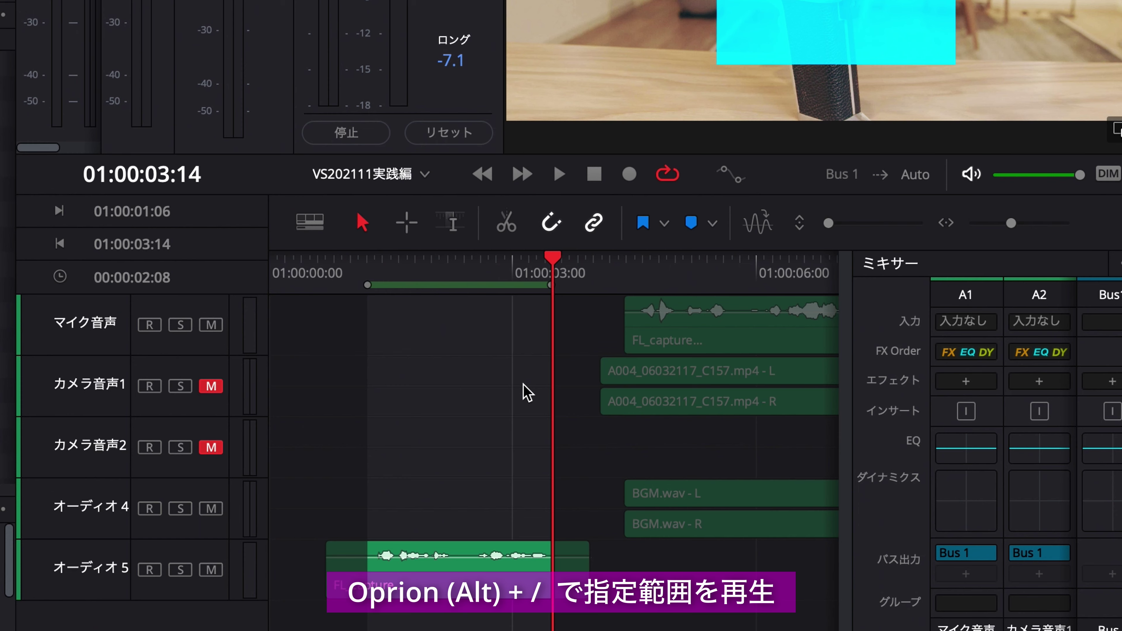
key("alt+slash")
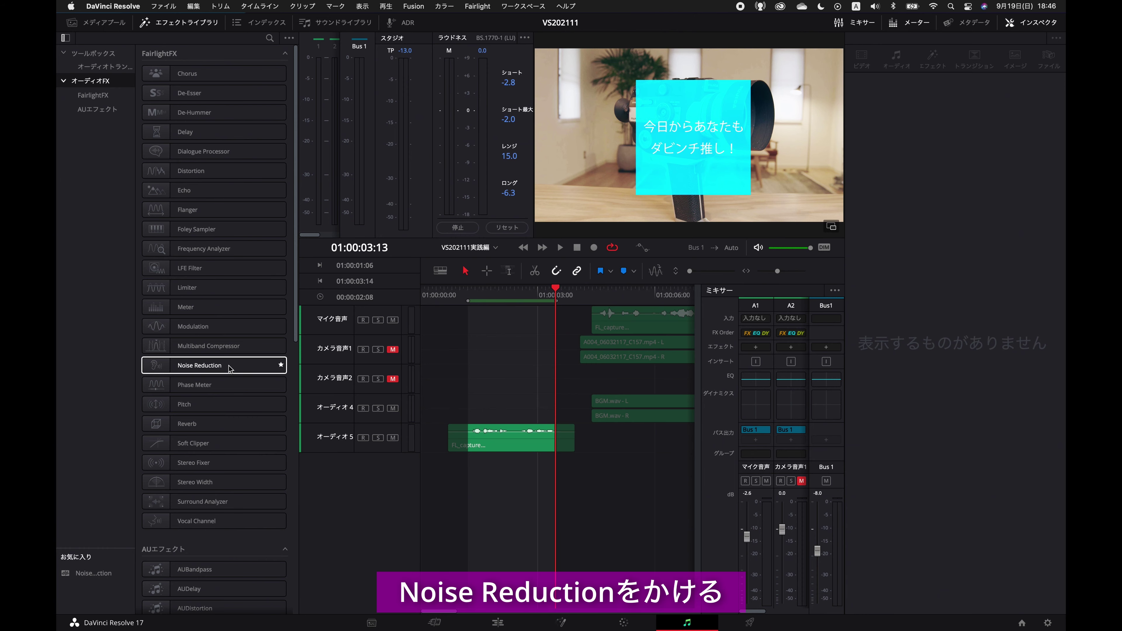
Apply Noise Reduction to the オーディオ 5 clip in 自動 mode and start playback
left_click_drag(229, 365, 526, 435)
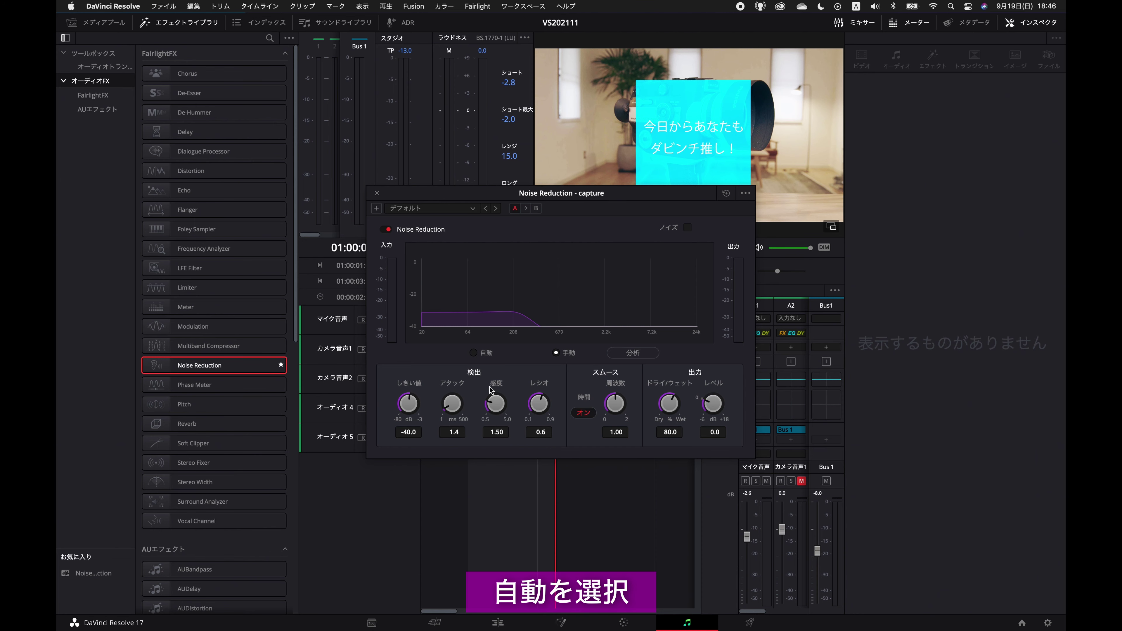
left_click(475, 356)
key("space")
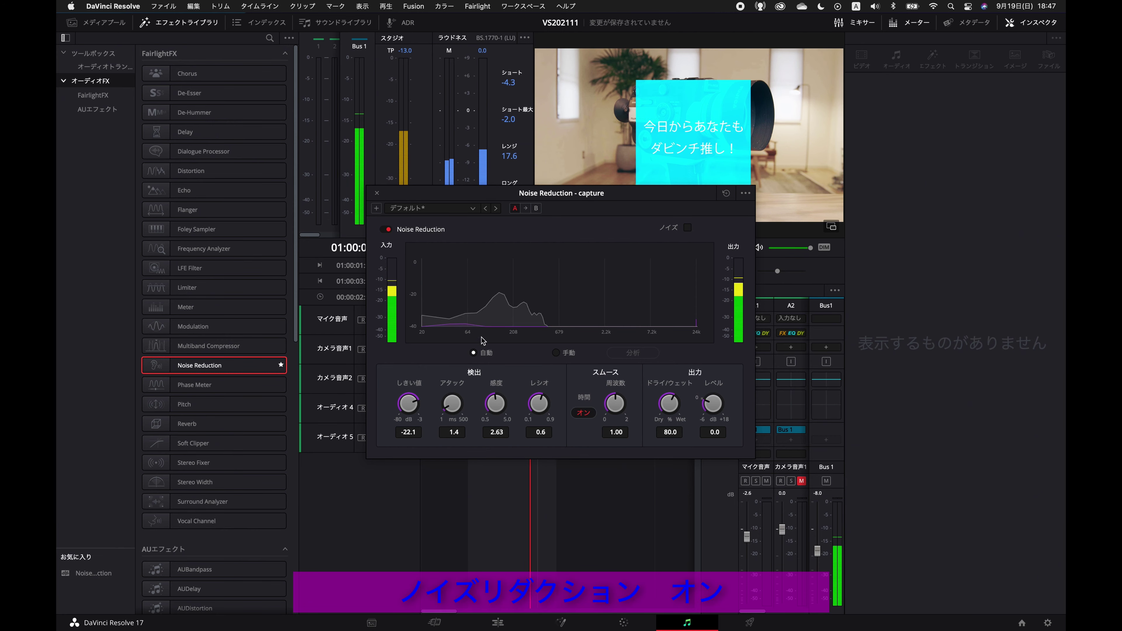
Compare with bypass, turn on noise-only monitoring, and nudge the threshold to -39.4
left_click(387, 230)
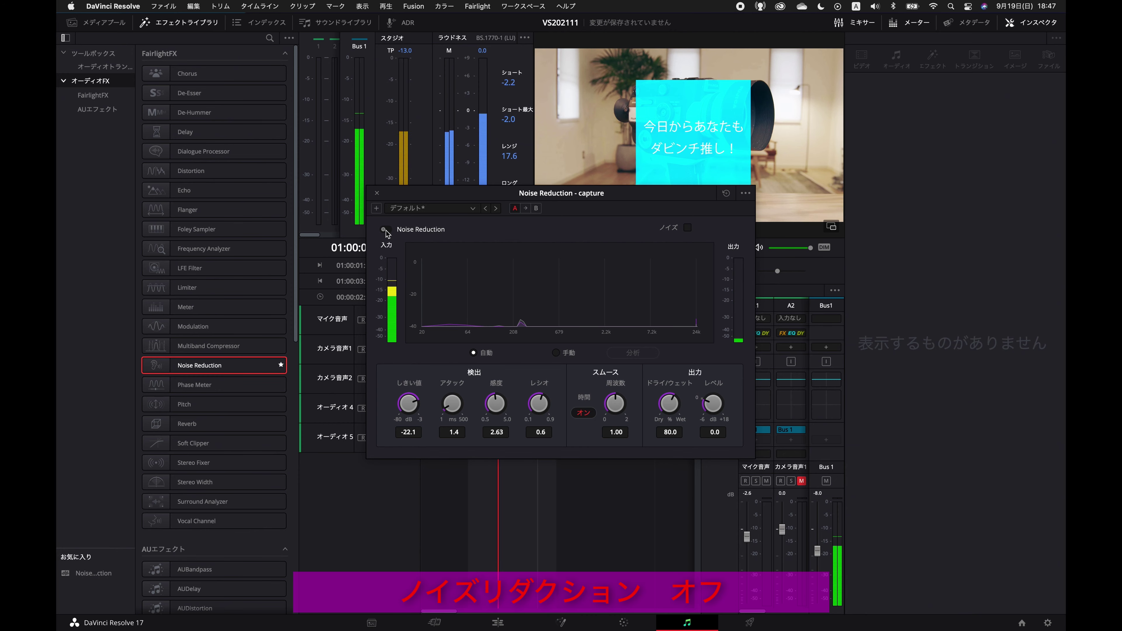
left_click(384, 229)
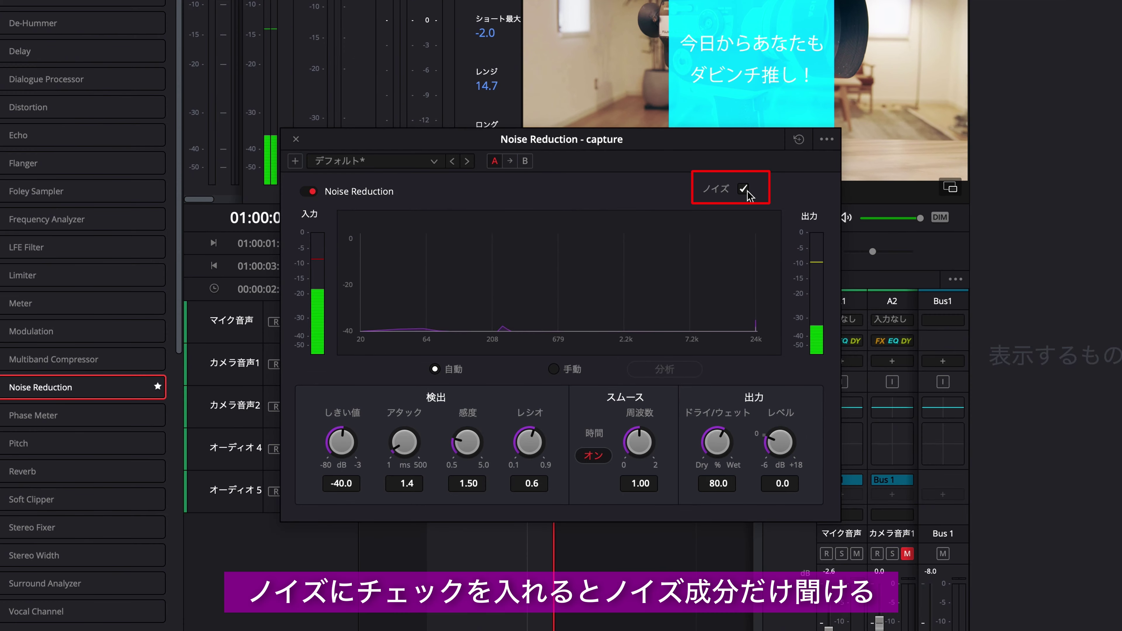
left_click(687, 227)
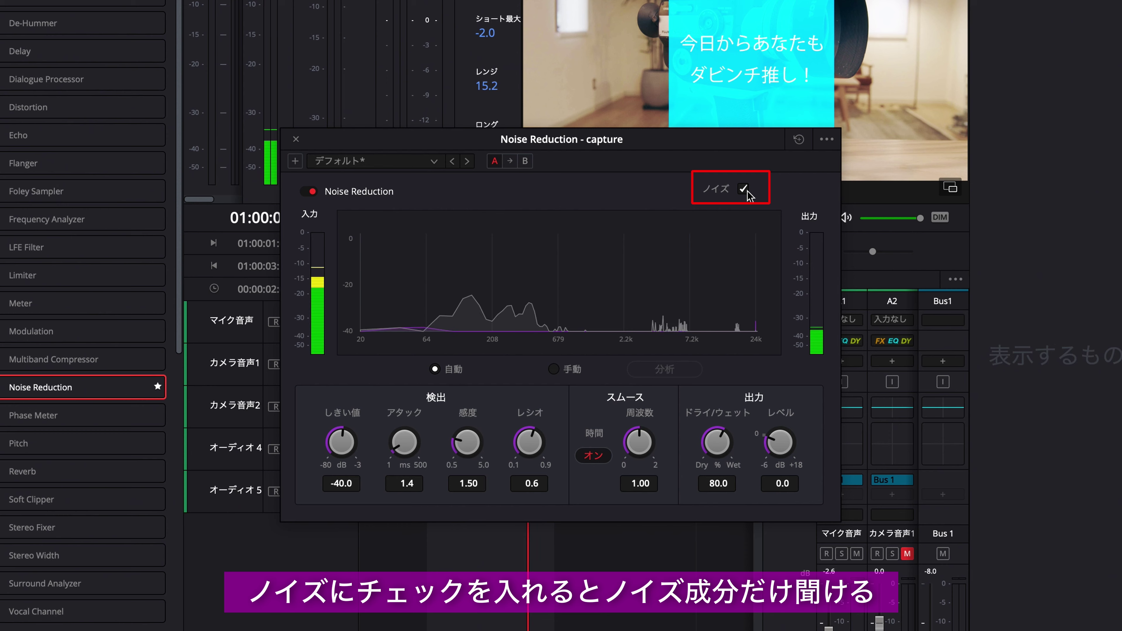
mouse_move(352, 440)
left_mouse_down()
mouse_move(389, 460)
mouse_move(375, 525)
left_mouse_up()
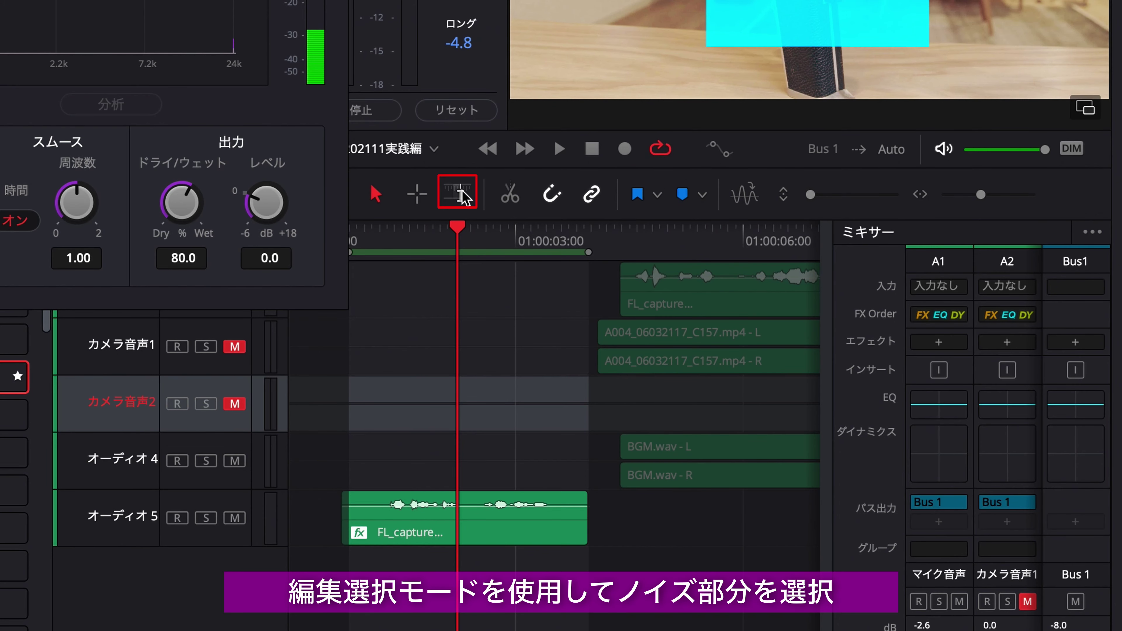
Learn a noise profile from a selected range and turn off noise-only monitoring
left_click(461, 195)
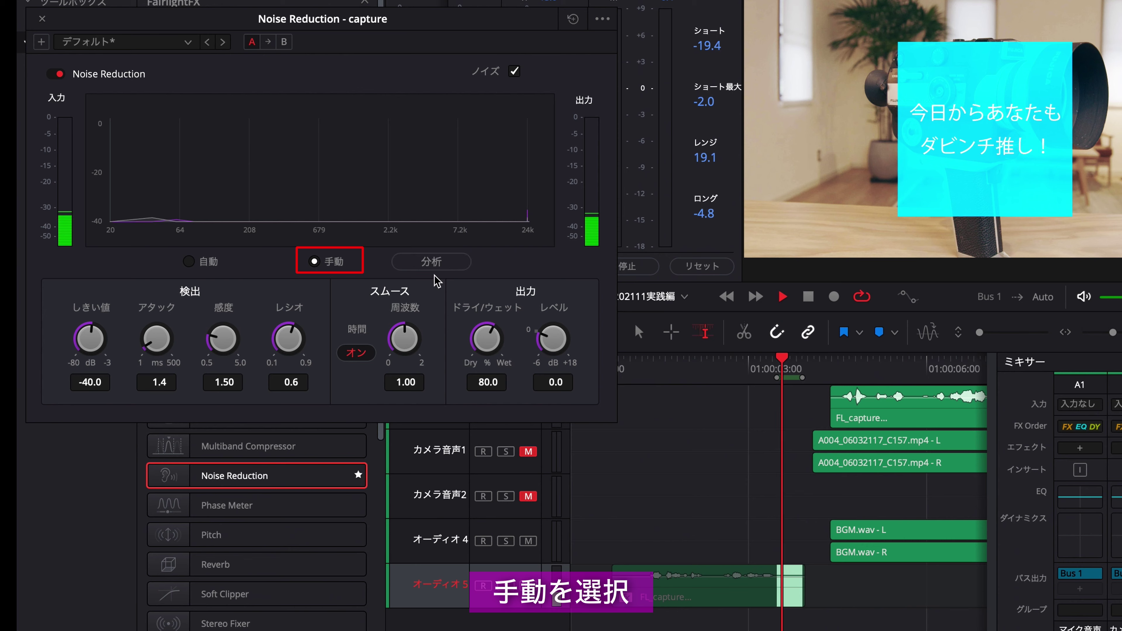
left_click(435, 267)
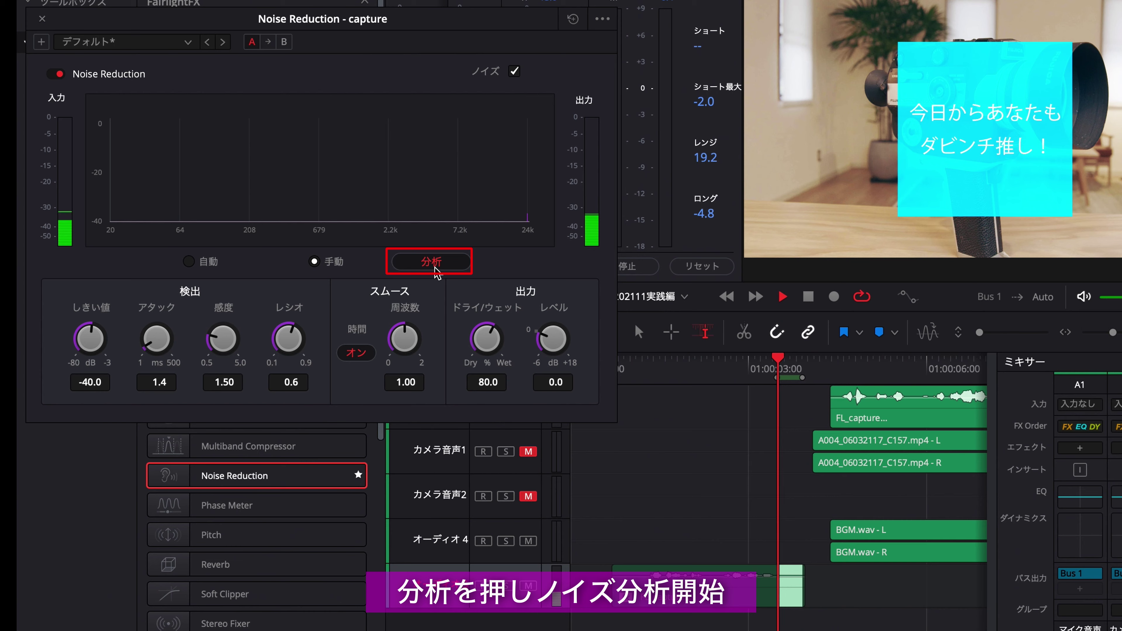
left_click(440, 270)
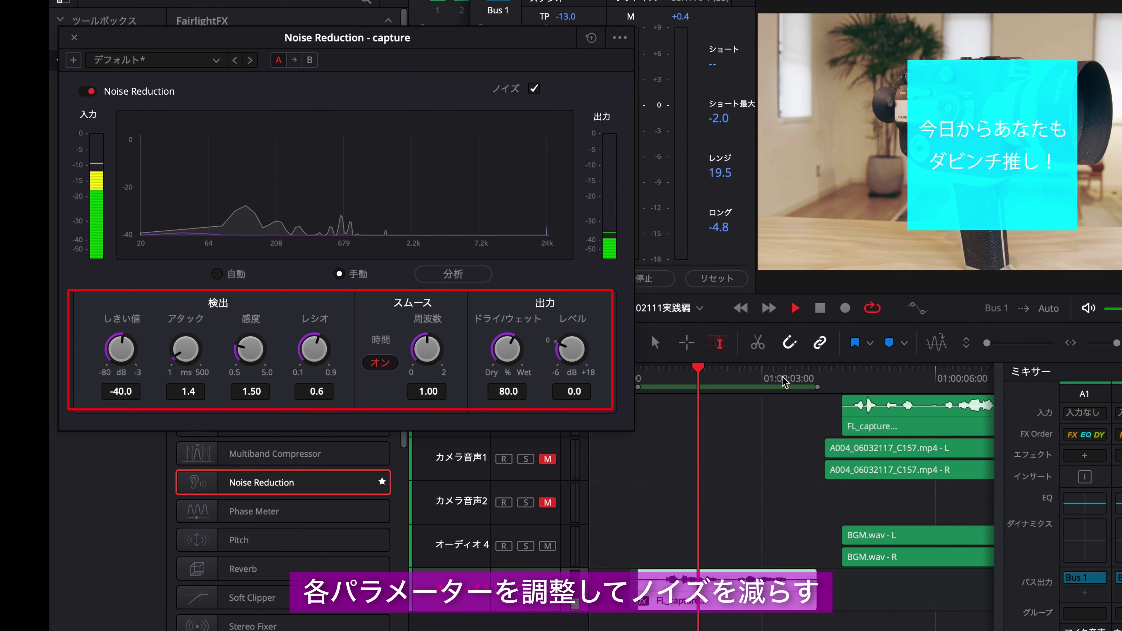
left_click(534, 90)
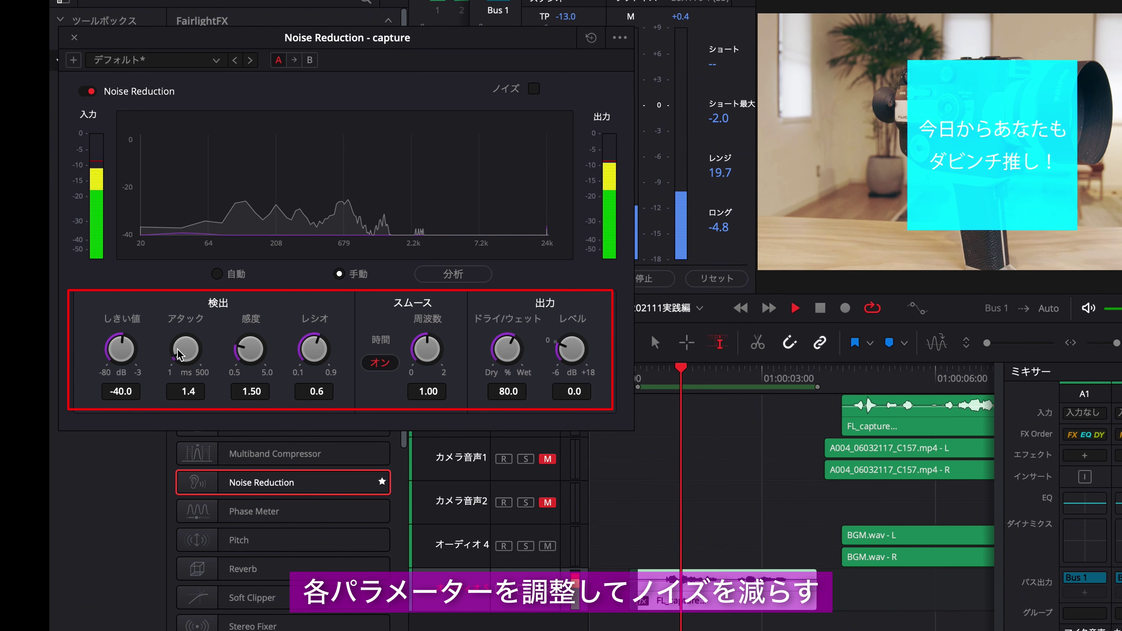
Raise the threshold to -15.8 and settle the sensitivity at about 2.82
mouse_move(127, 342)
left_mouse_down()
mouse_move(185, 433)
mouse_move(228, 350)
left_mouse_up()
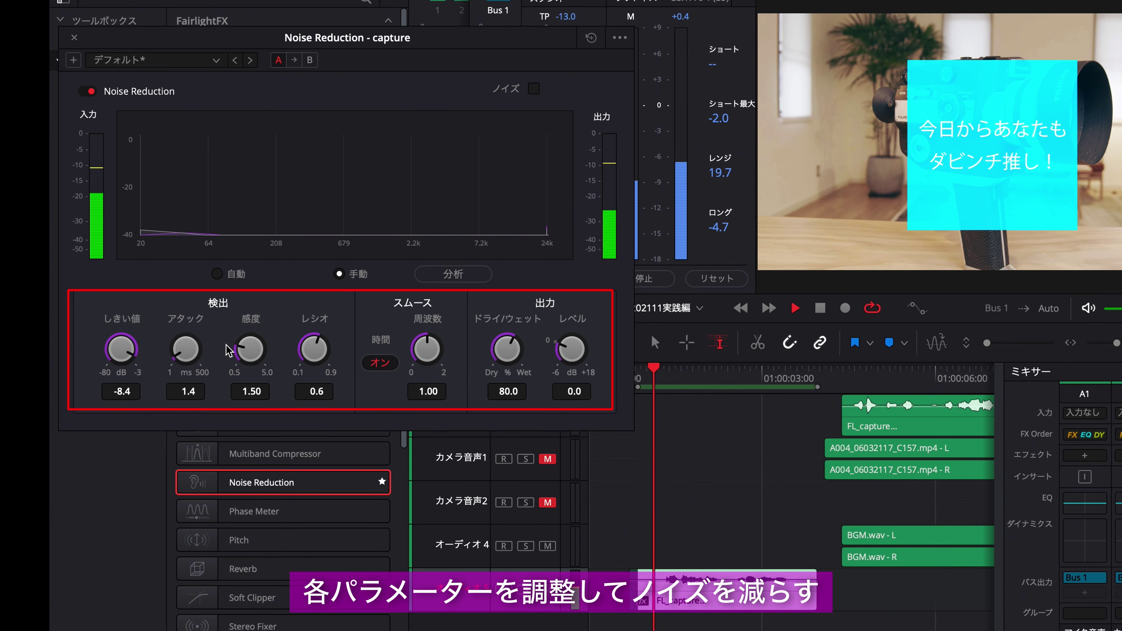
left_click(533, 88)
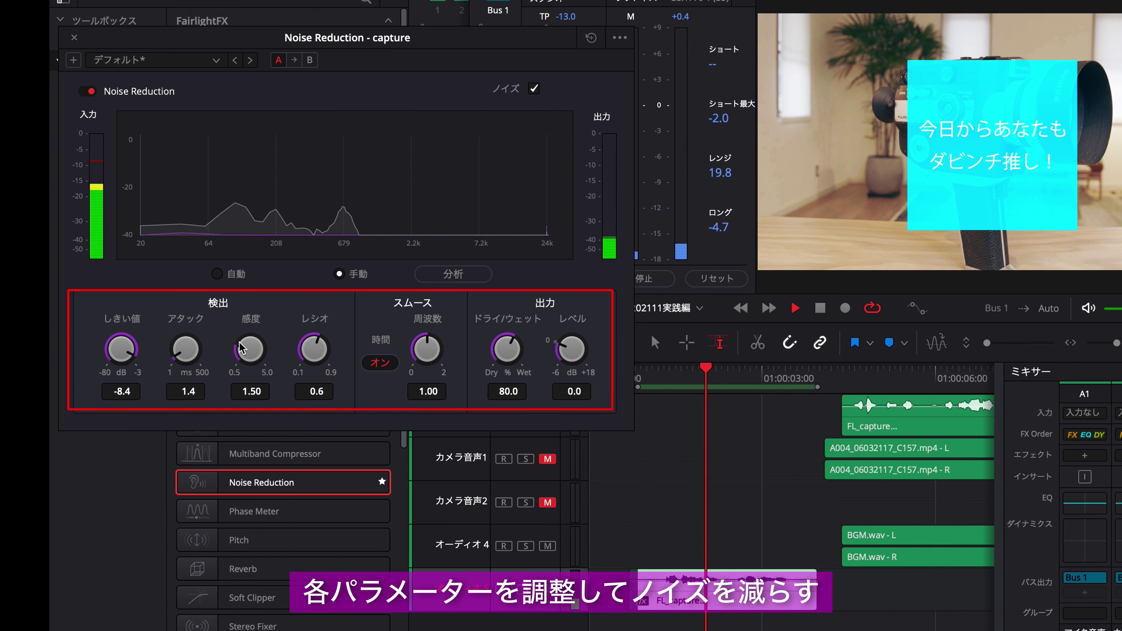
left_click_drag(241, 348, 329, 319)
left_click_drag(376, 362, 376, 365)
left_click(534, 89)
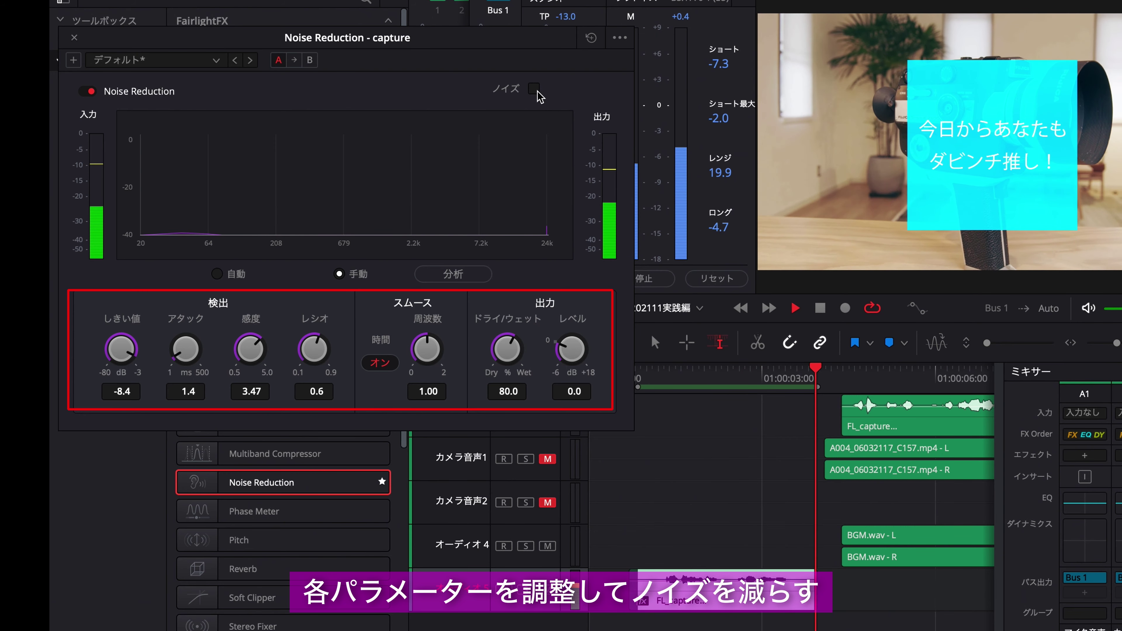
left_click_drag(264, 345, 239, 327)
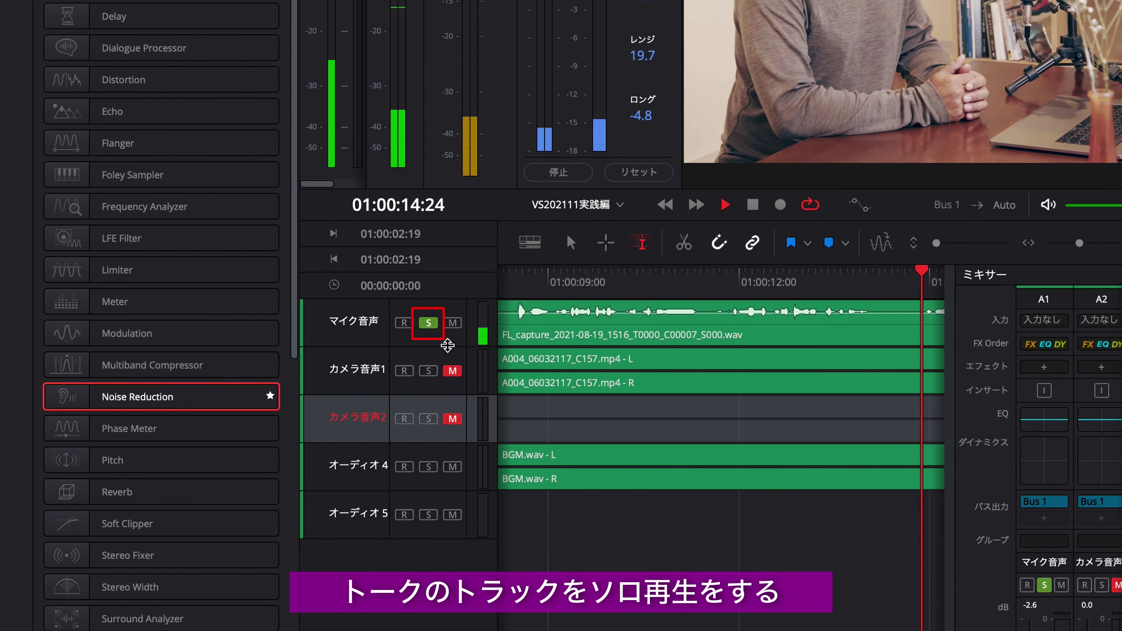
Add Noise Reduction to the マイク音声 clip, compare with ノイズ monitoring, then close its window
key("space")
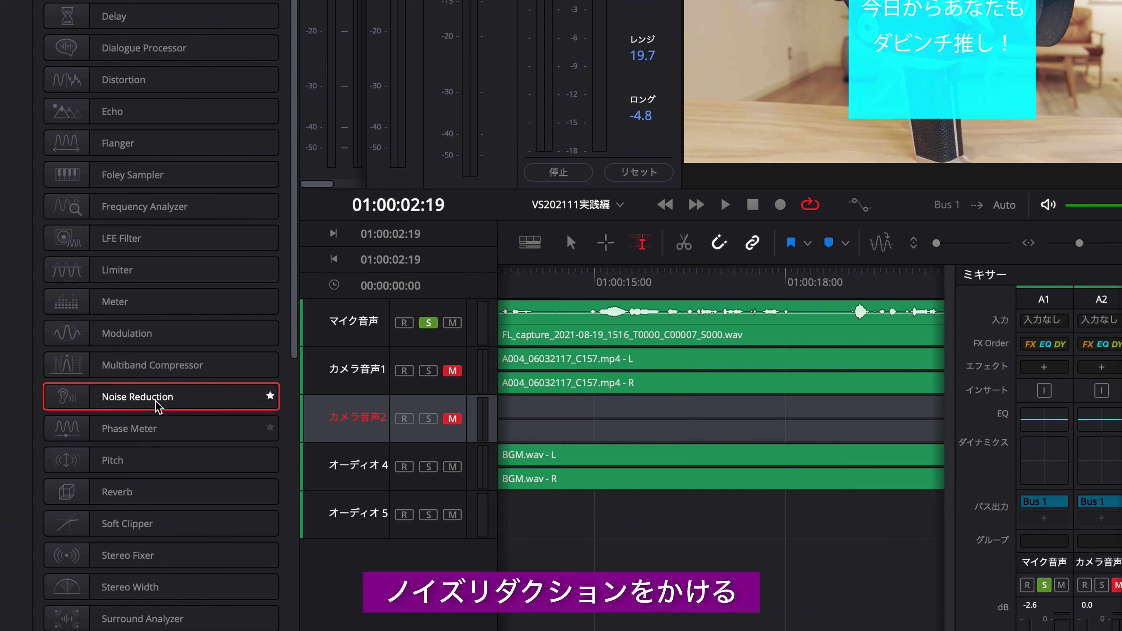
left_click_drag(157, 404, 580, 341)
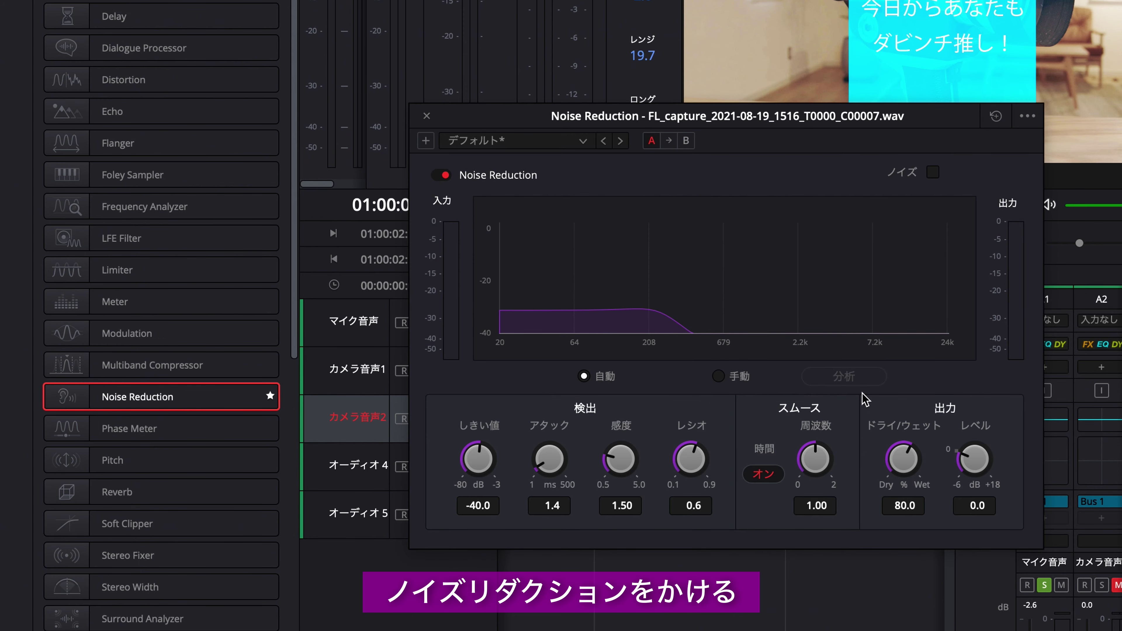
key("space")
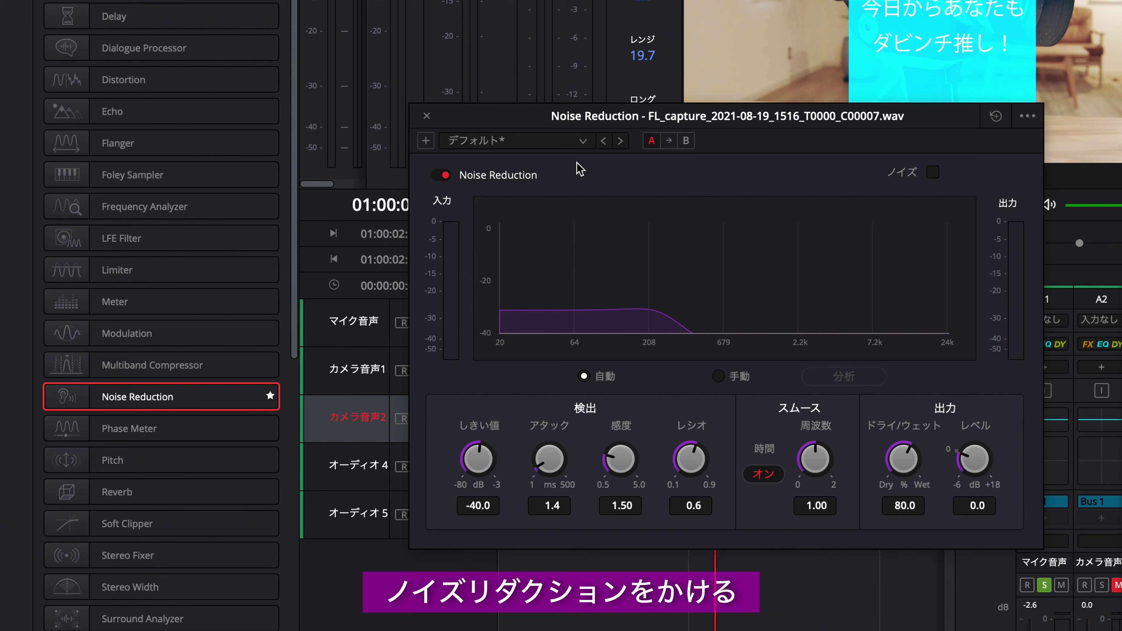
left_click(932, 172)
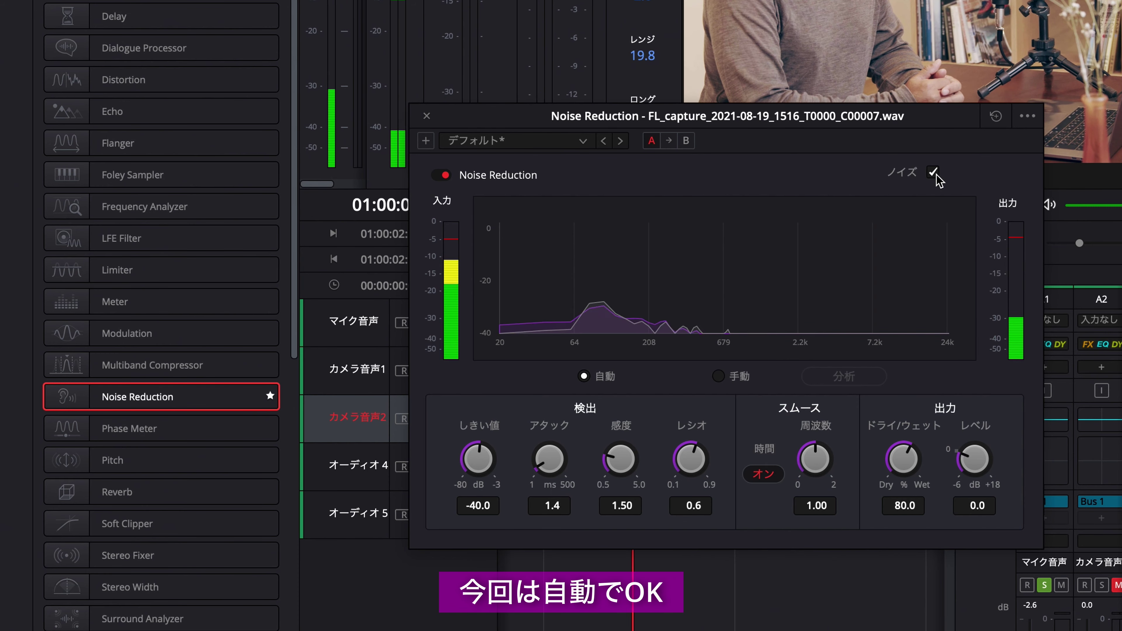
left_click(936, 176)
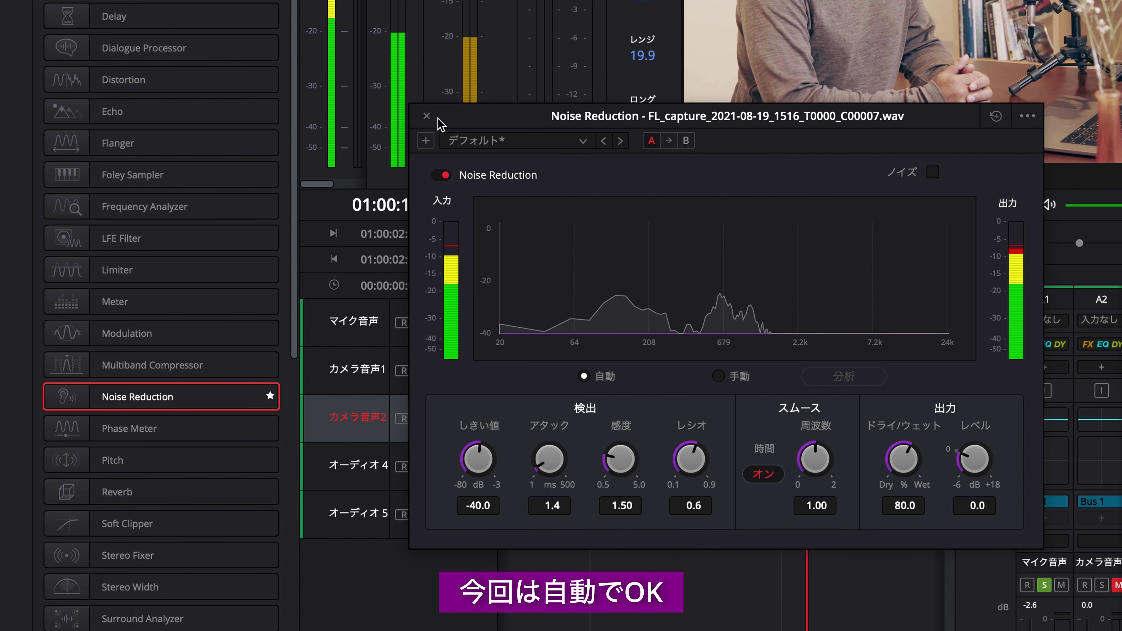
left_click(426, 116)
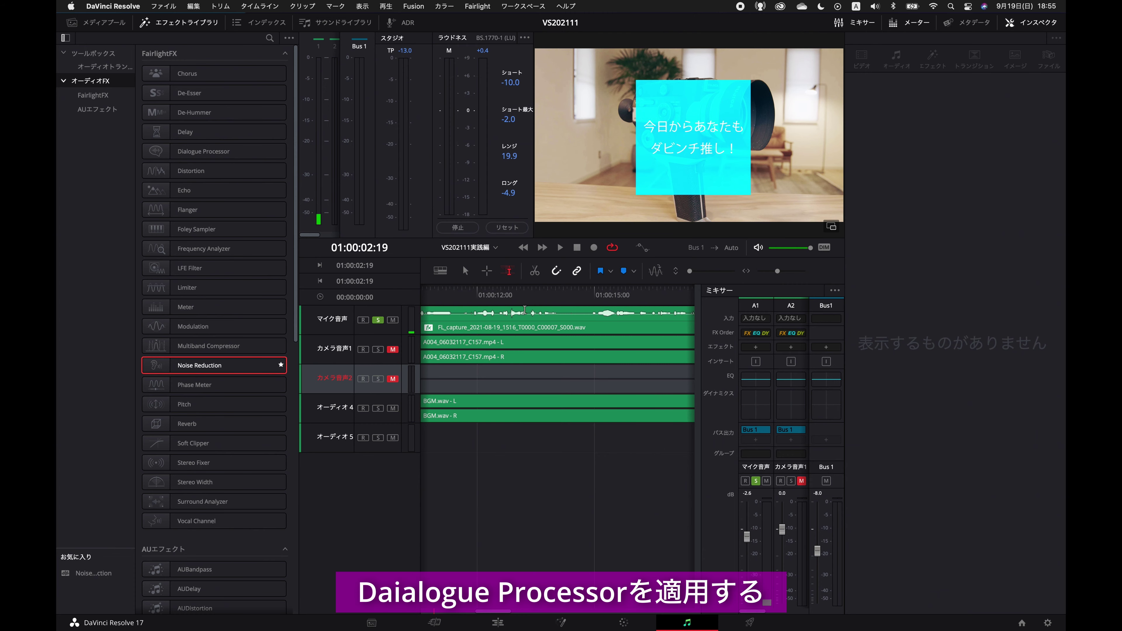
Add Dialogue Processor to the マイク音声 clip, disable rumble removal, and play to hear the de-esser
left_click_drag(217, 153, 470, 322)
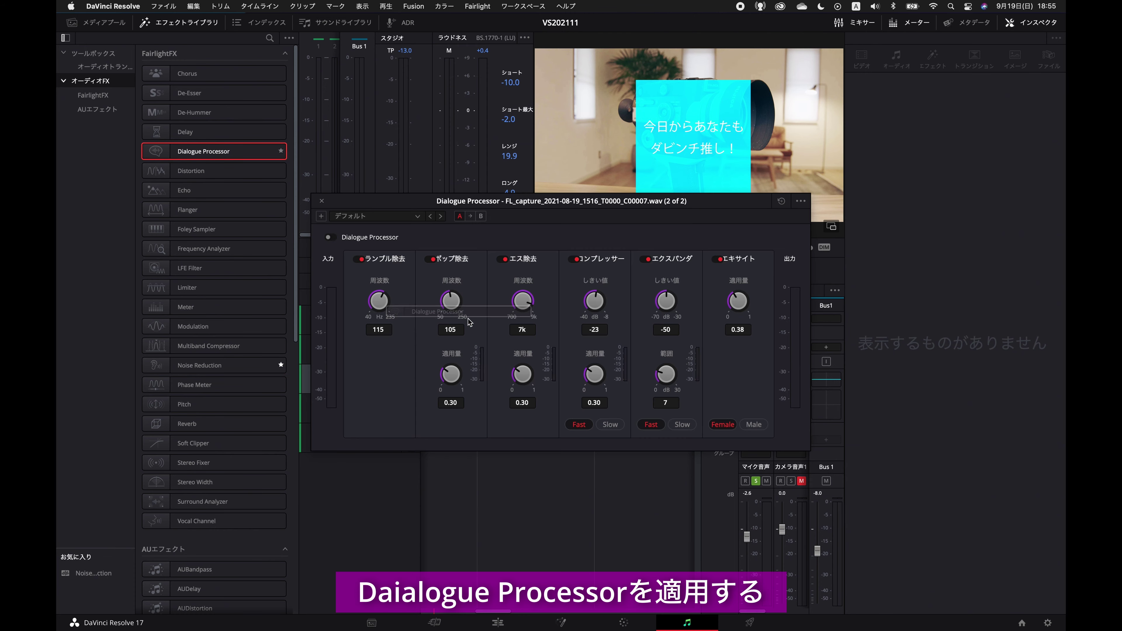
left_click(359, 260)
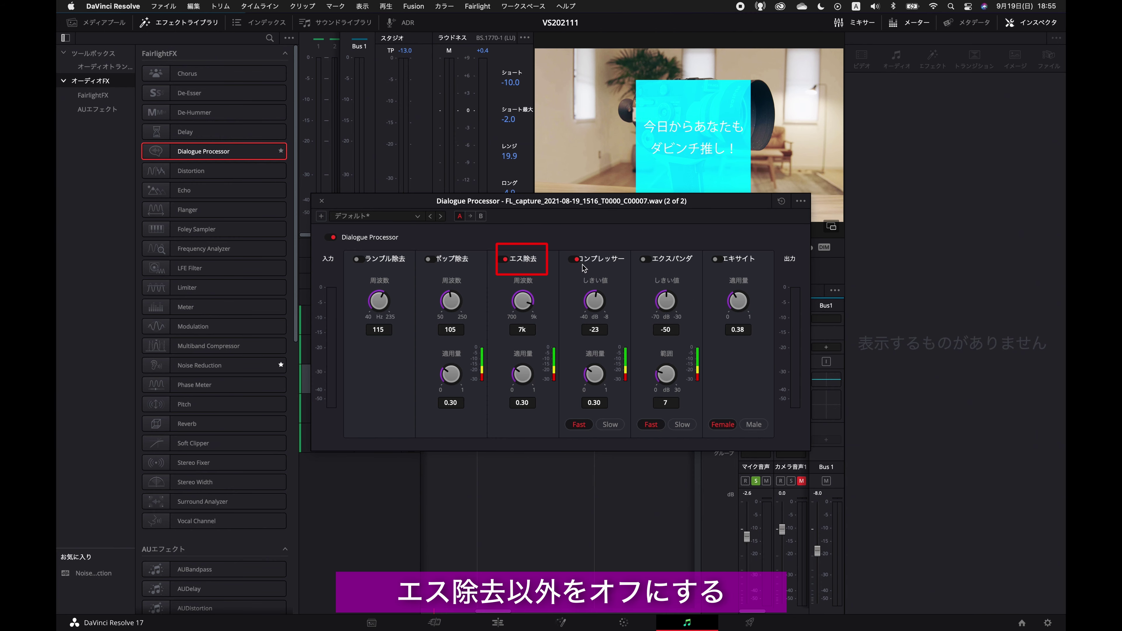
left_click_drag(582, 199, 382, 38)
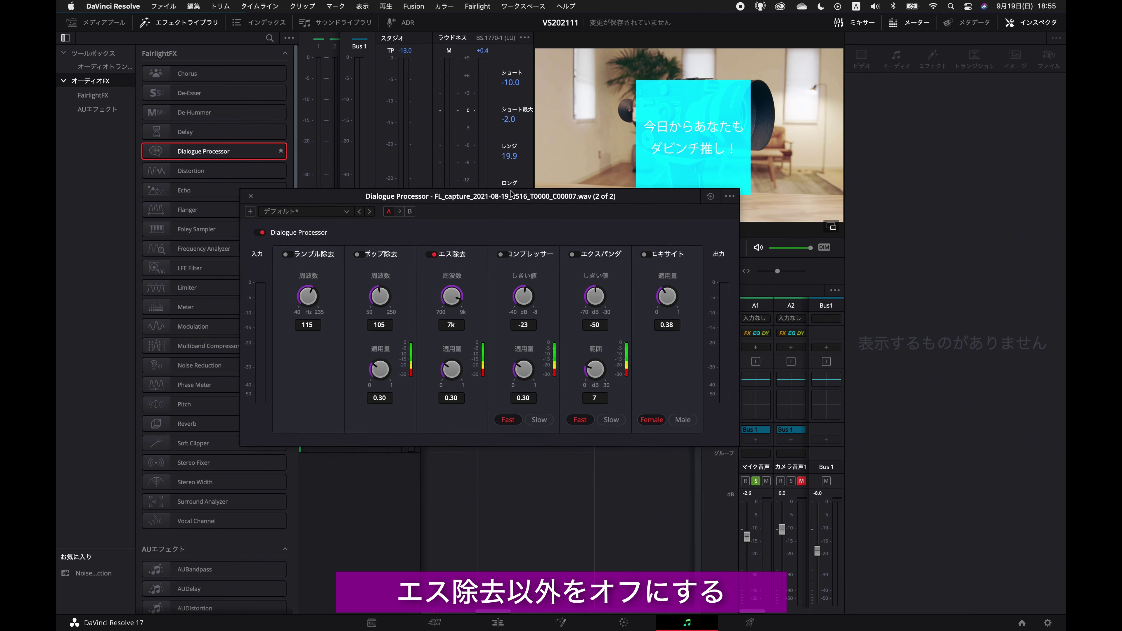
left_click(511, 295)
key("space")
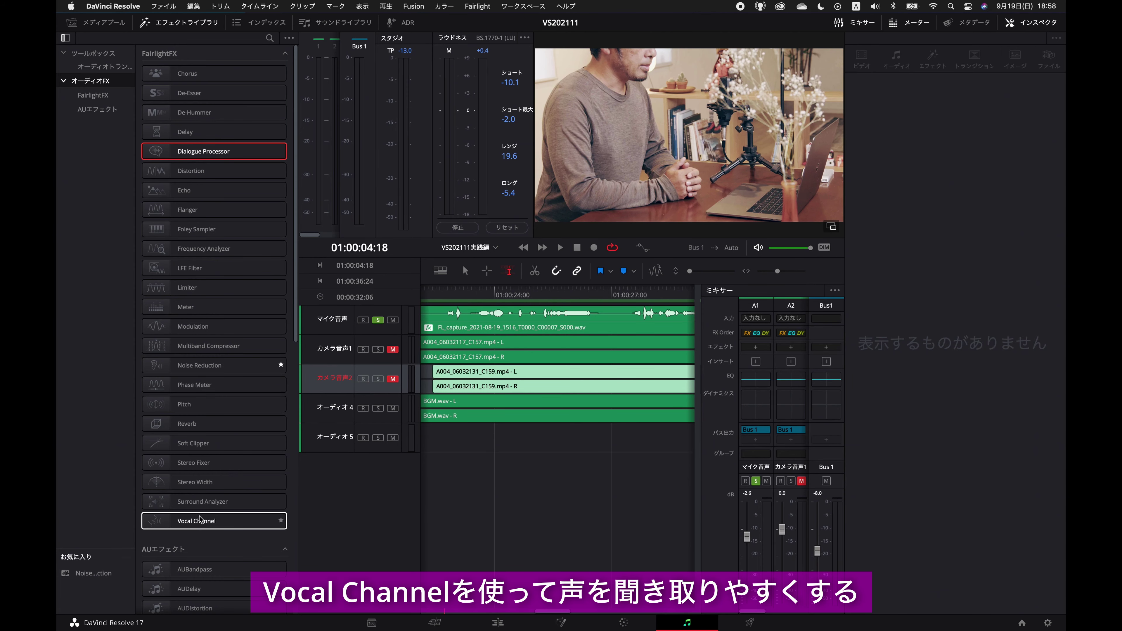
Add Vocal Channel to the マイク音声 clip and start playback
left_click_drag(206, 526, 494, 337)
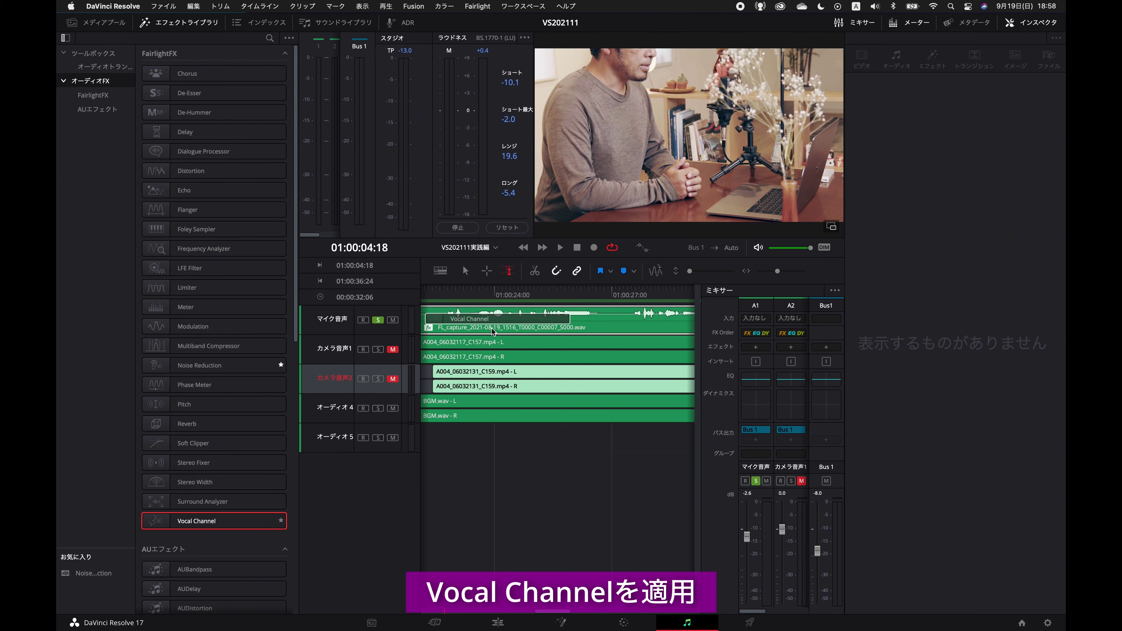
left_click_drag(491, 328, 492, 329)
mouse_move(554, 141)
left_mouse_down()
mouse_move(279, 67)
mouse_move(290, 70)
left_mouse_up()
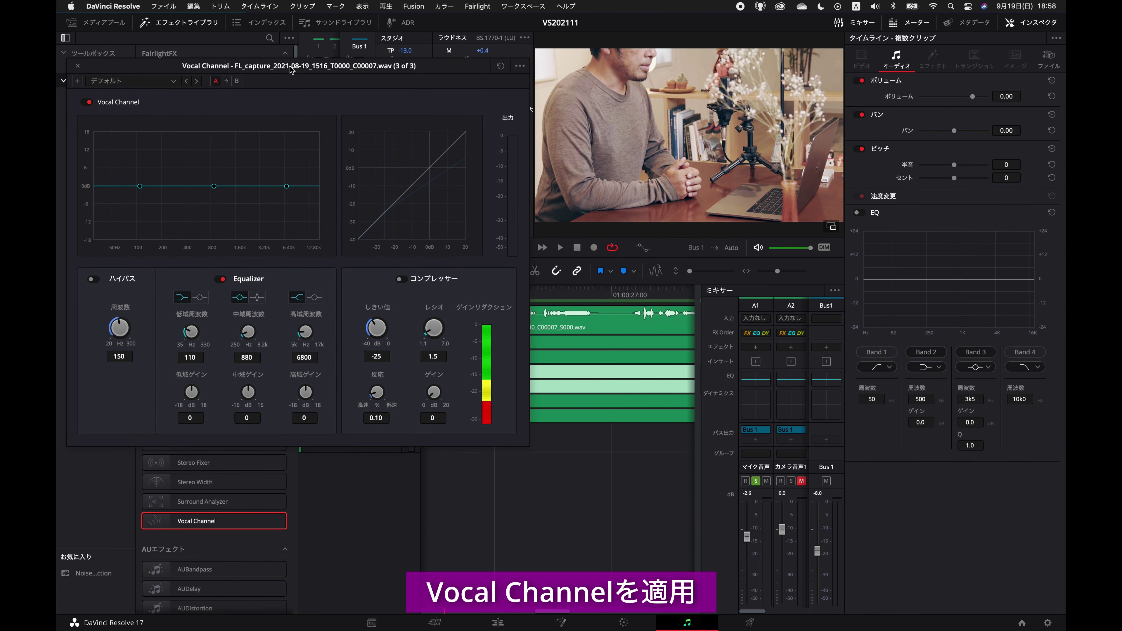
key("space")
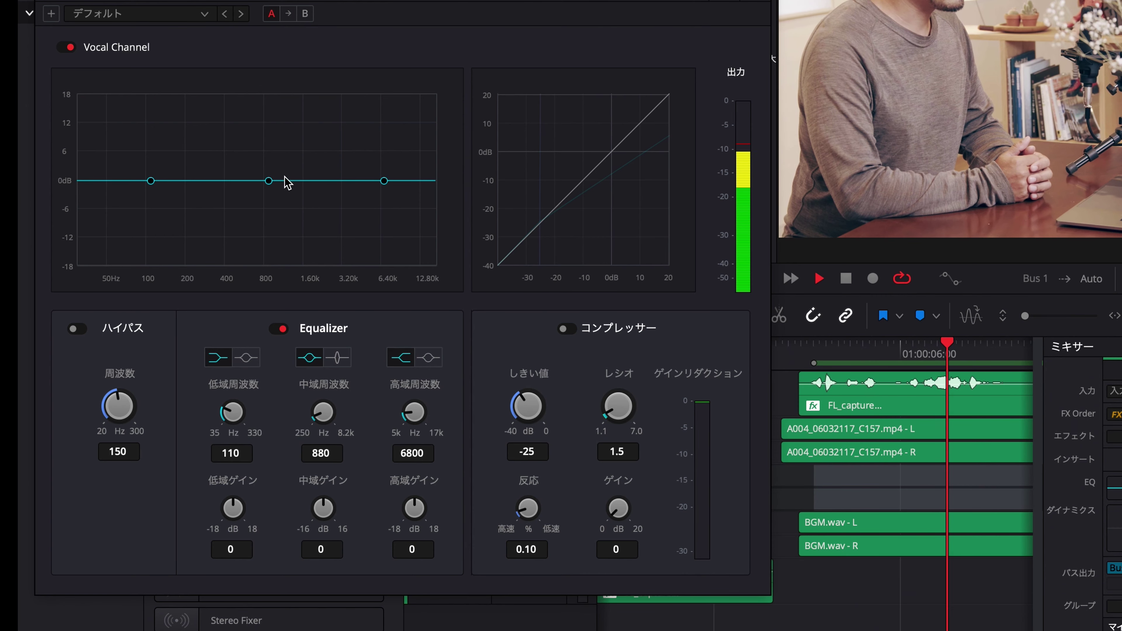
Shape the EQ: +4.9 dB at 828 Hz, +3.3 dB at 102 Hz, −7 dB at 6520 Hz; compare via bypass
left_click_drag(268, 181, 266, 161)
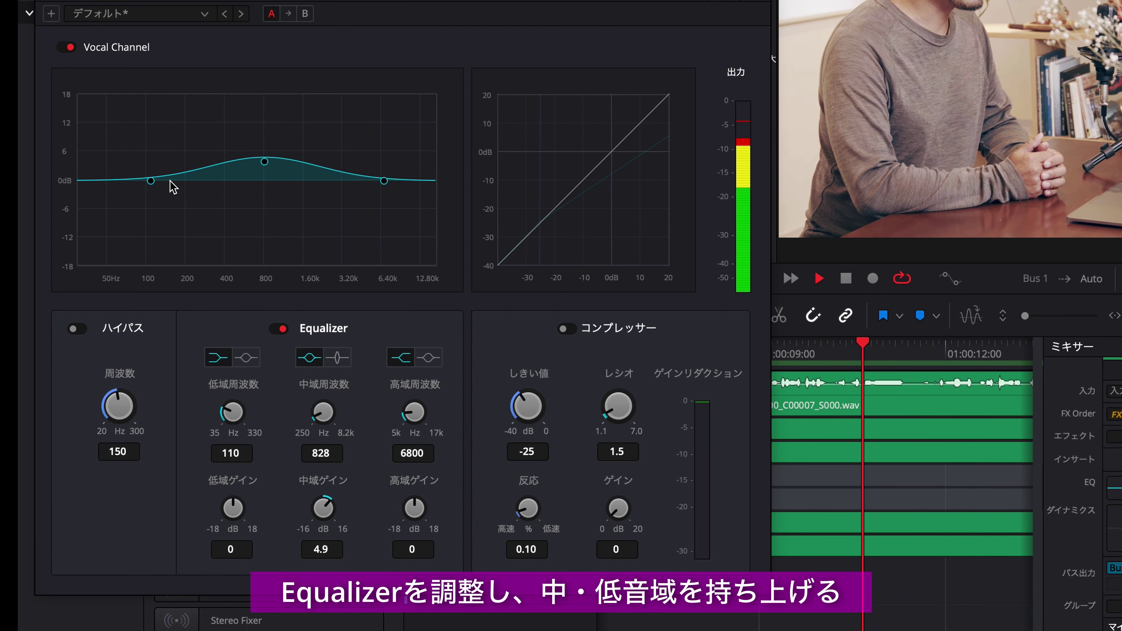
left_click_drag(151, 182, 146, 167)
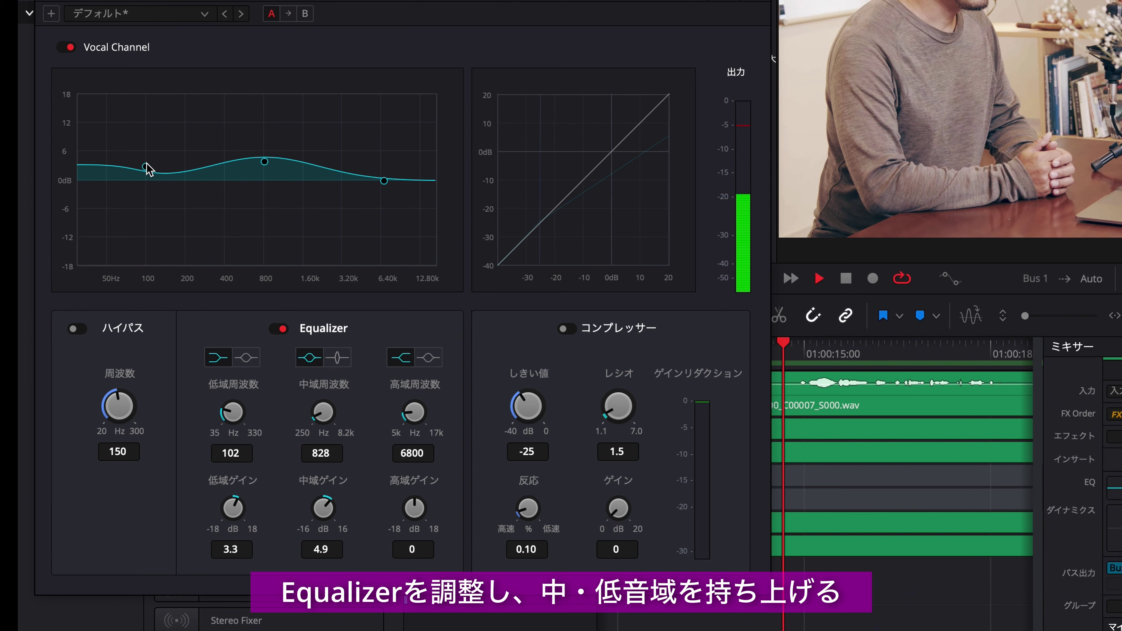
left_click_drag(385, 184, 385, 219)
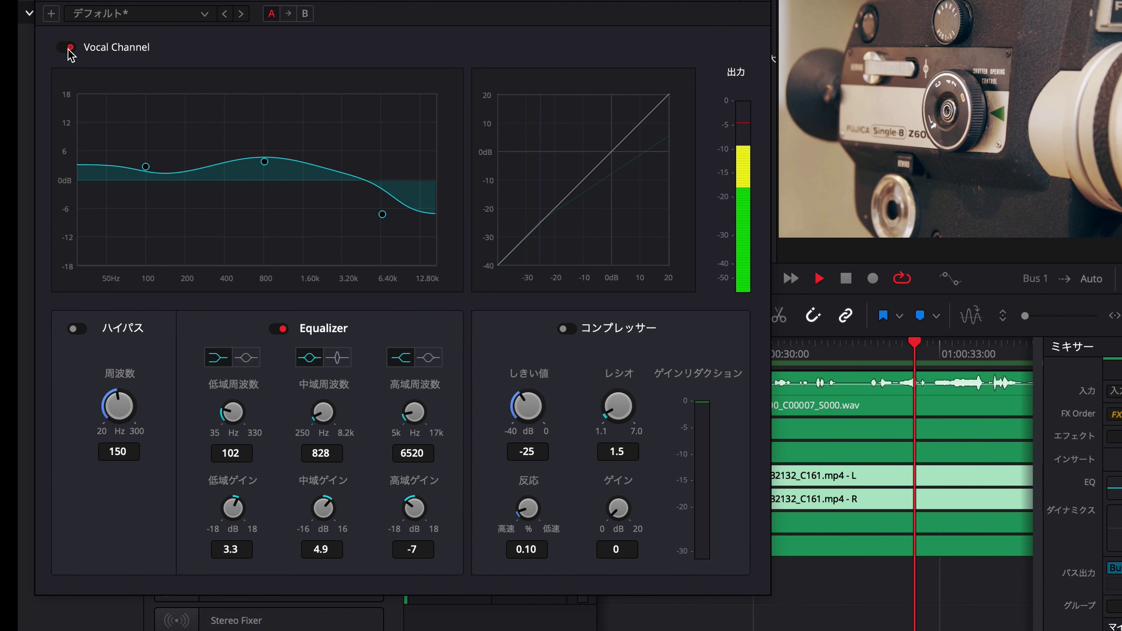
left_click(68, 49)
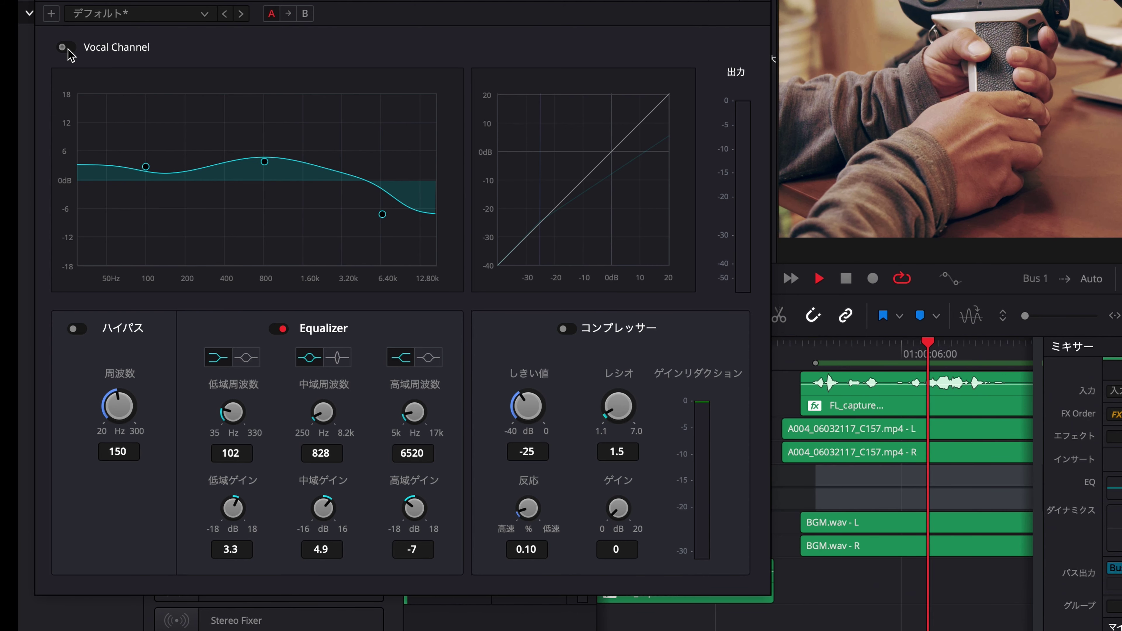
key("space")
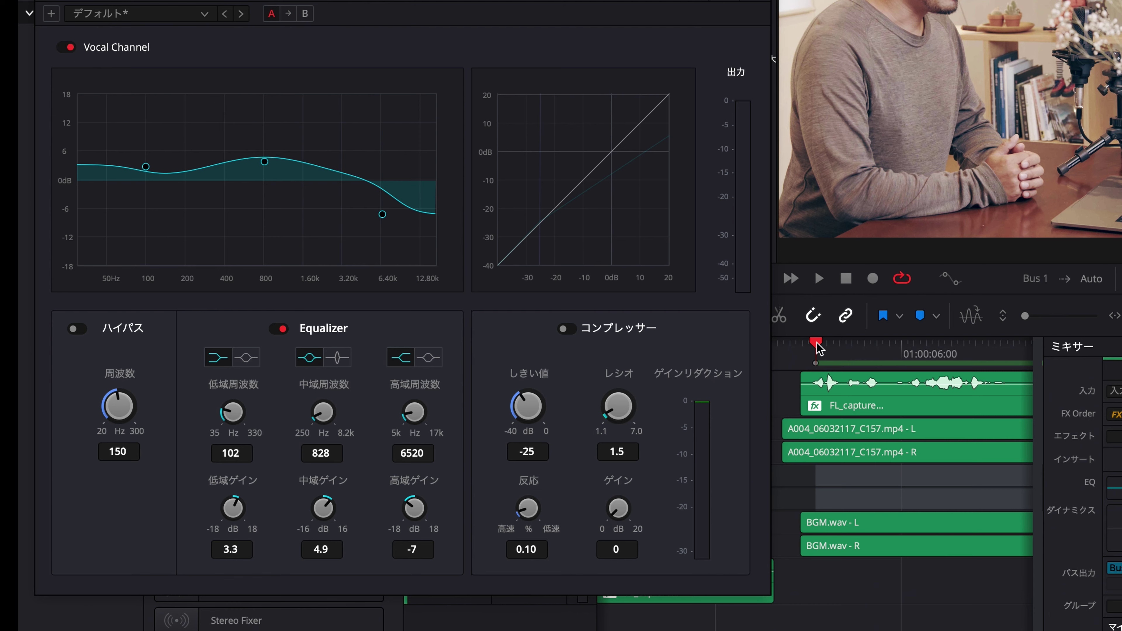
key("space")
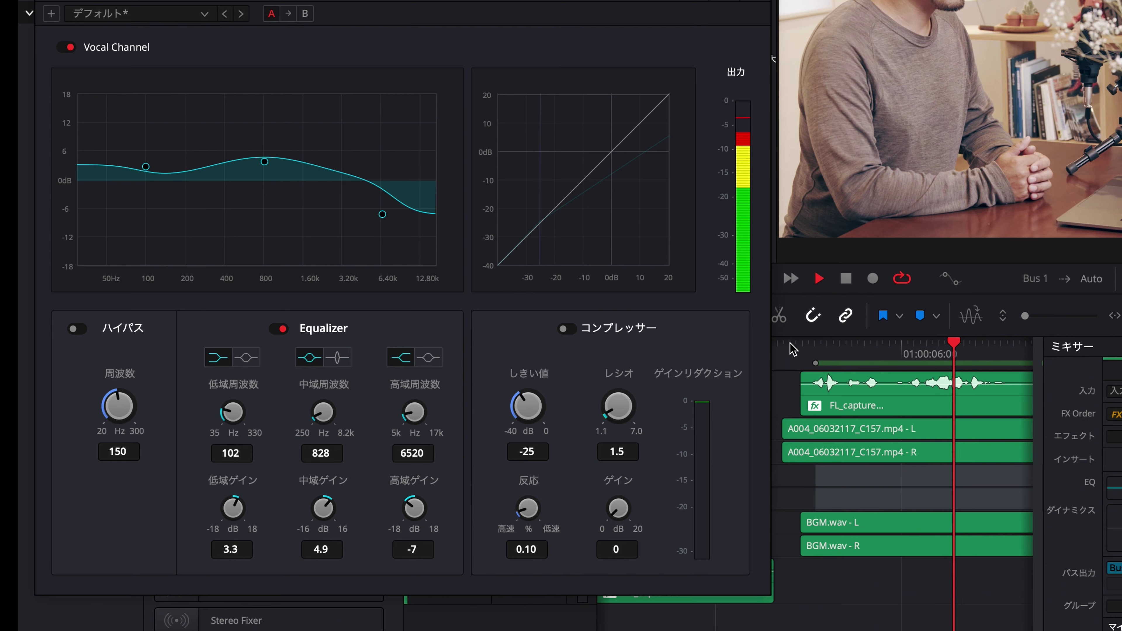
key("space")
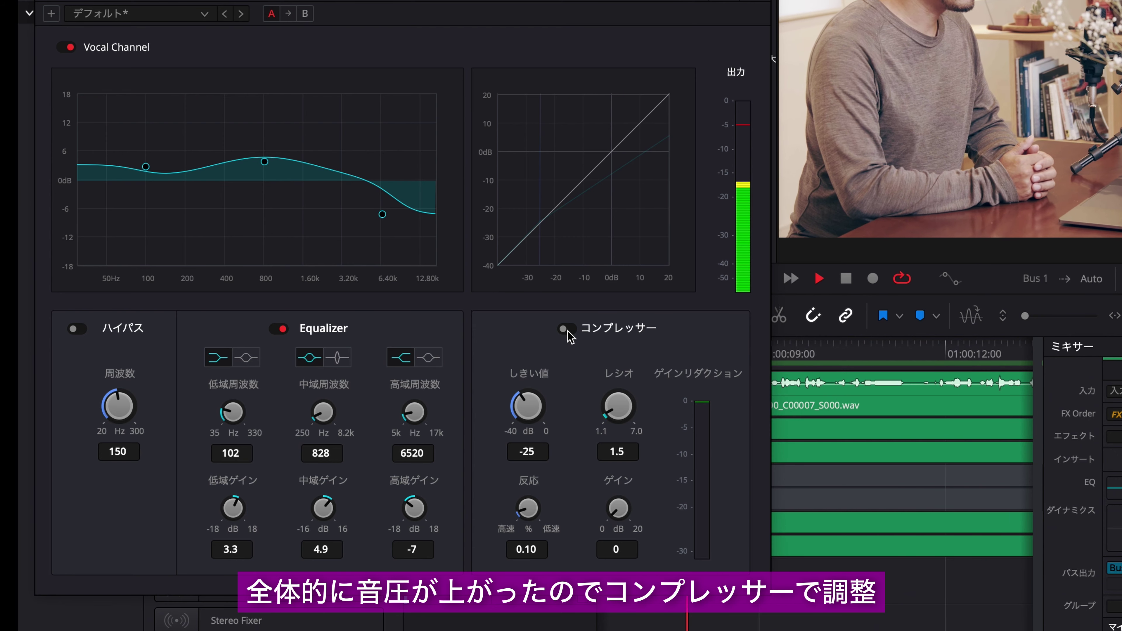
Enable the Vocal Channel compressor and raise its threshold to about -5.7 dB
left_click(567, 330)
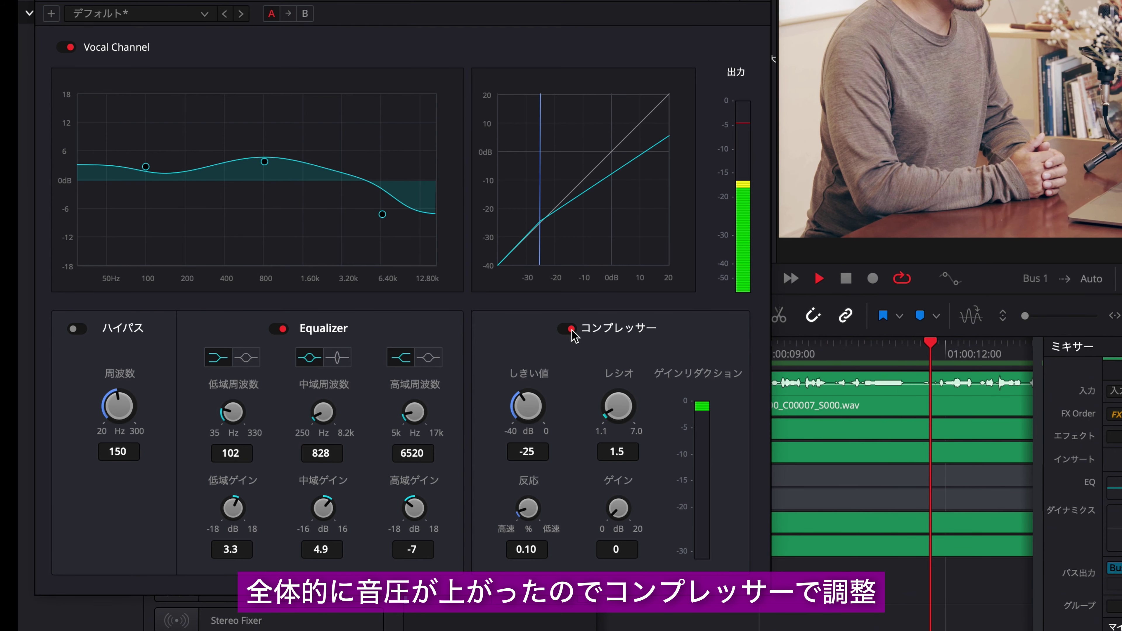
mouse_move(521, 396)
left_mouse_down()
mouse_move(555, 392)
mouse_move(640, 425)
mouse_move(671, 406)
left_mouse_up()
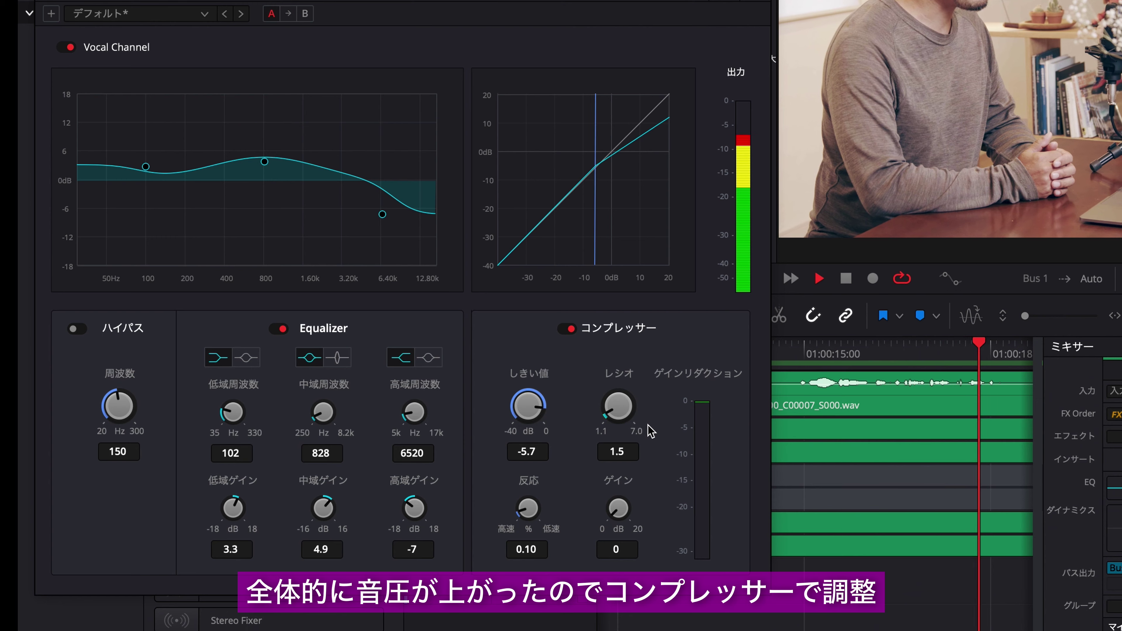